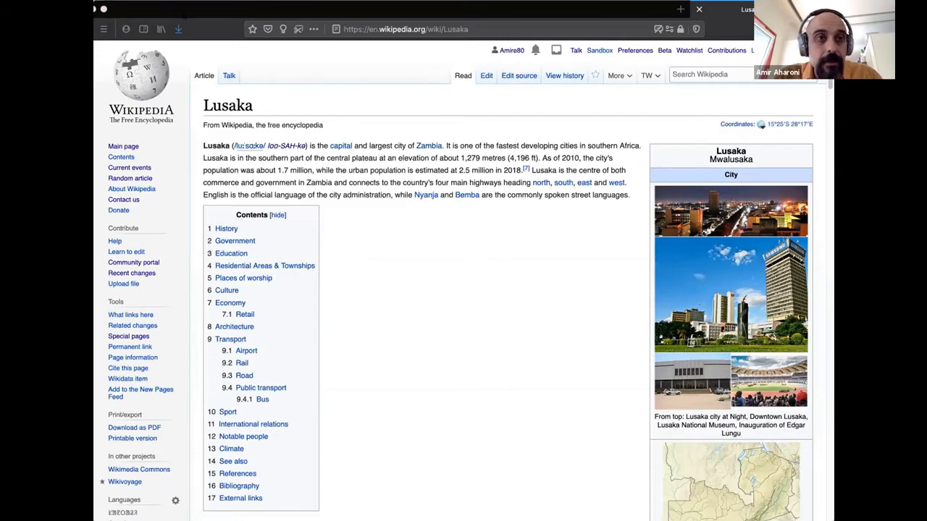
Open the account's beta features preferences and find the Content Translation entry.
left_click(184, 16)
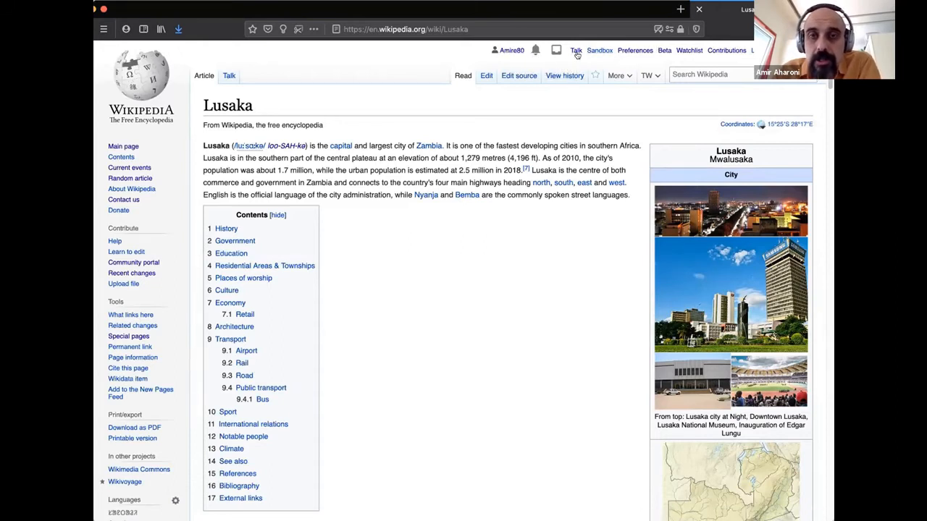
left_click(664, 51)
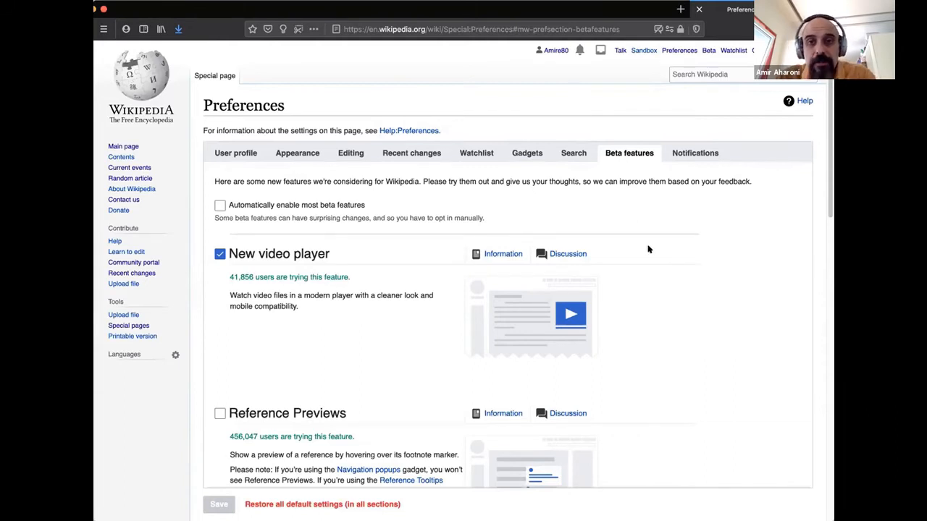
scroll(672, 302, "down", 3)
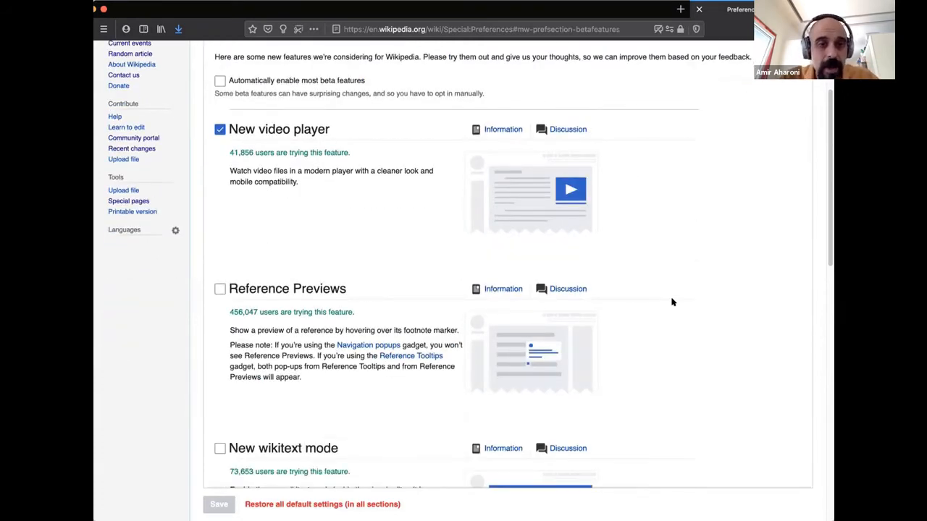
scroll(672, 302, "down", 2)
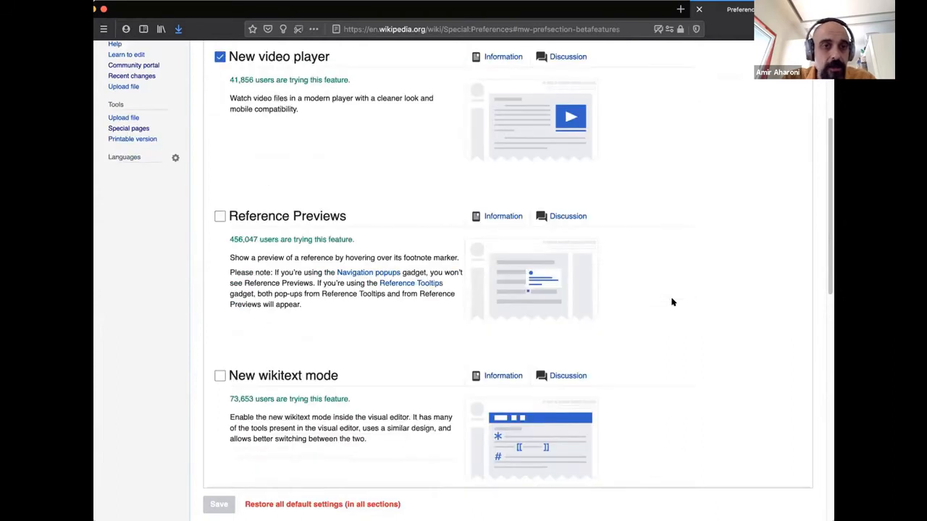
scroll(672, 302, "up", 3)
scroll(672, 302, "down", 5)
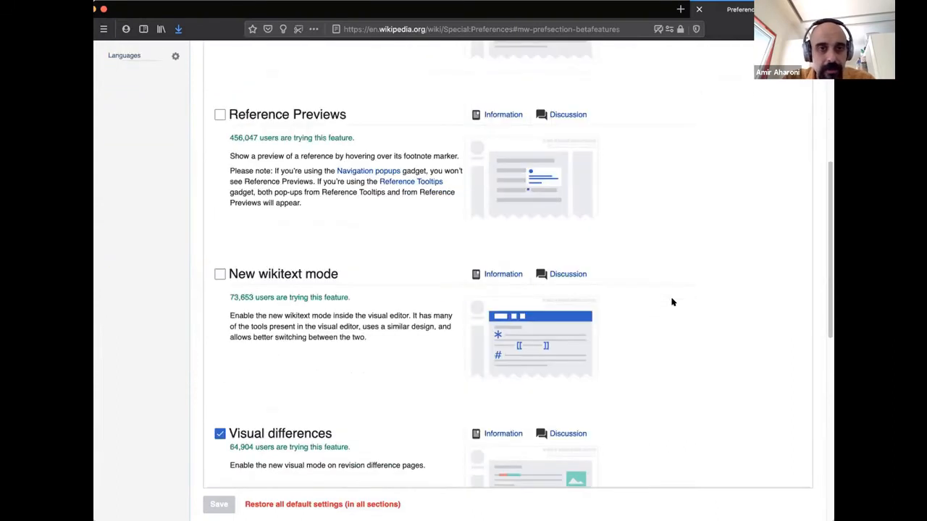
scroll(672, 302, "down", 7)
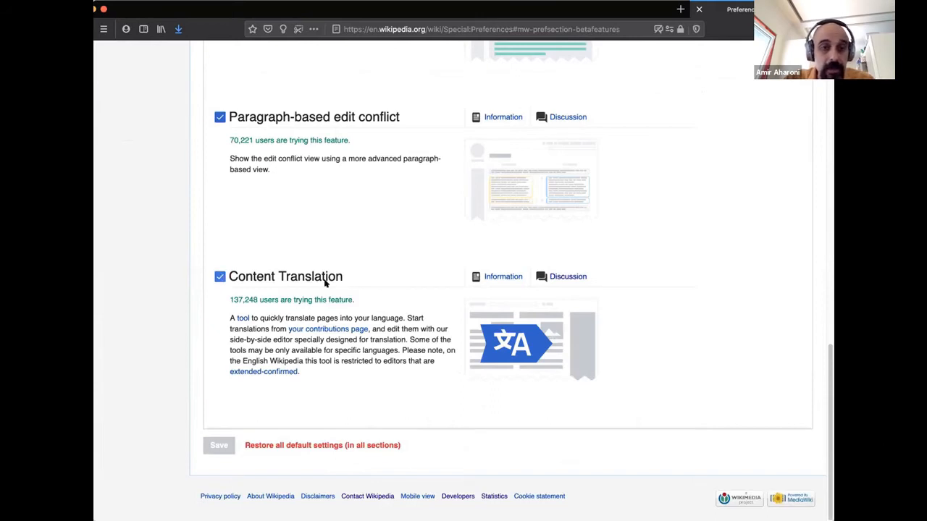
Switch the Content Translation beta feature off and back on, leaving it enabled.
left_click(220, 277)
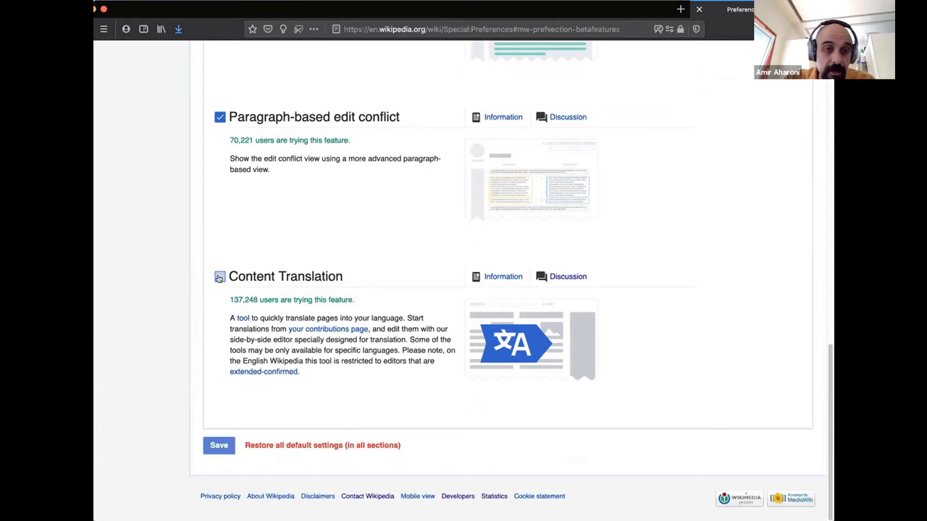
left_click(219, 276)
left_click(220, 277)
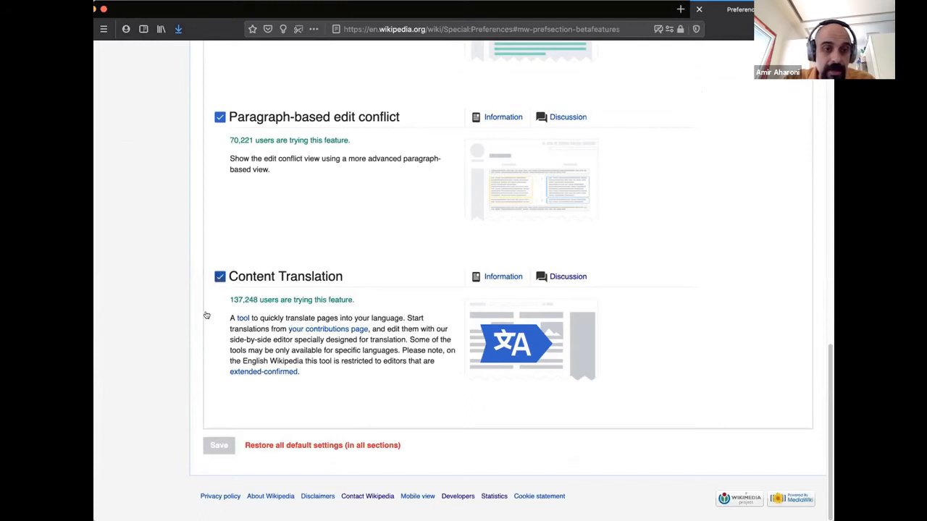
left_click(219, 276)
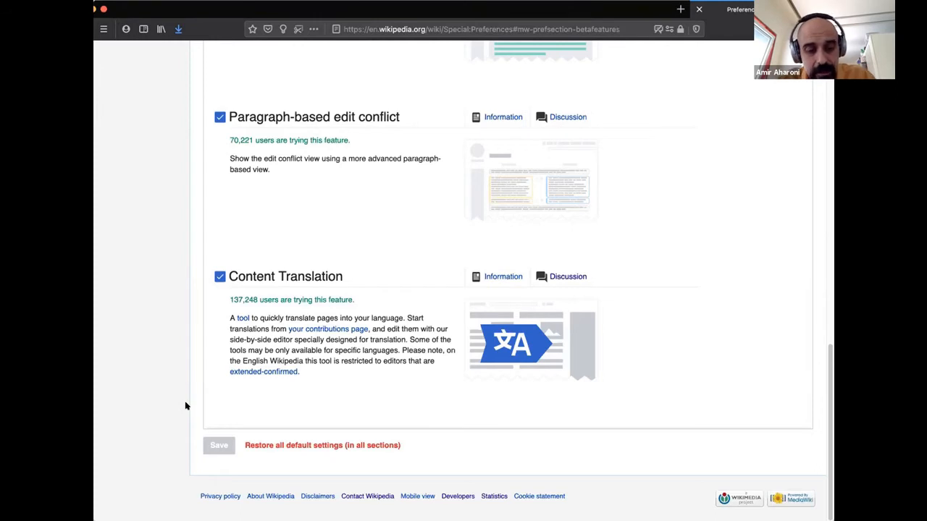
Open the Translations dashboard from the account's contributions options.
scroll(186, 406, "up", 1)
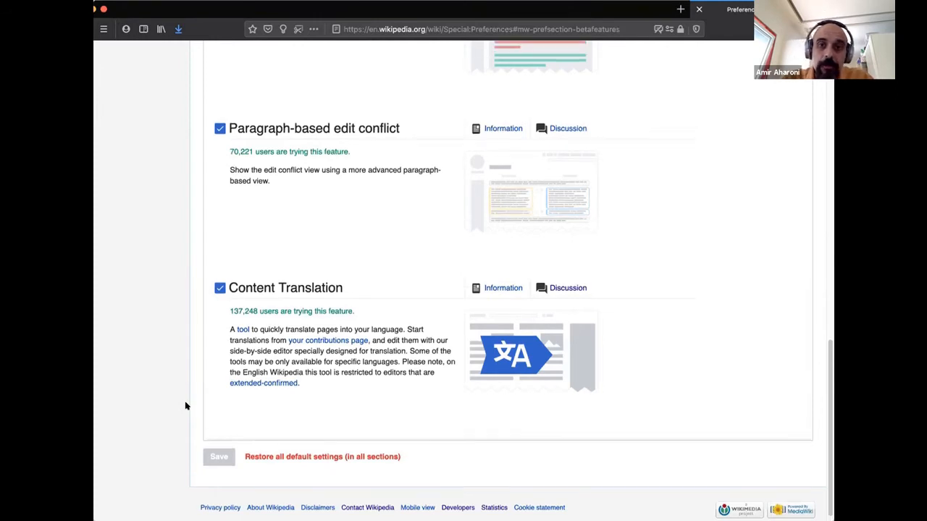
scroll(207, 394, "up", 10)
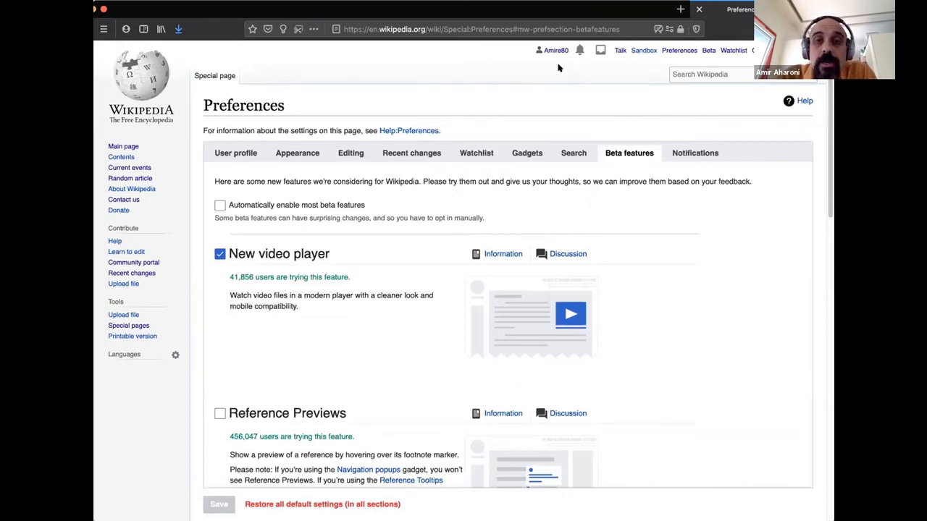
mouse_move(757, 50)
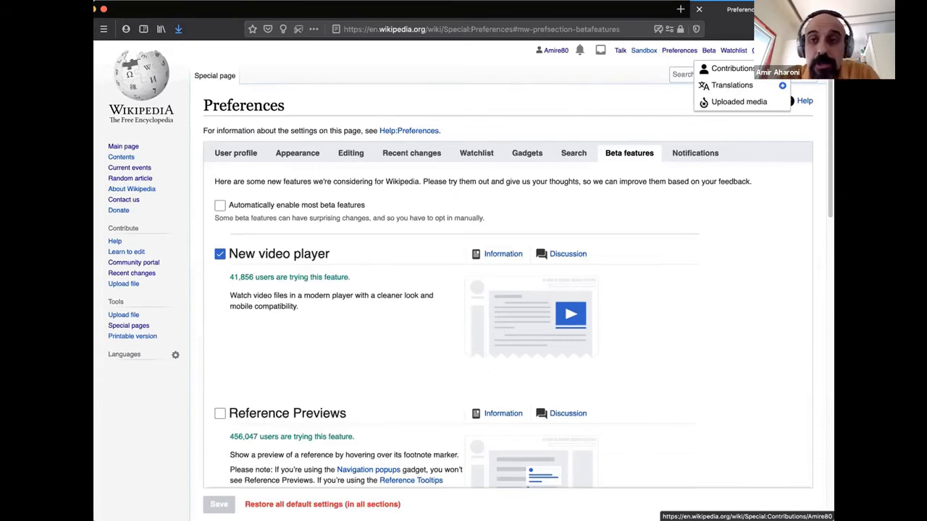
left_click(737, 86)
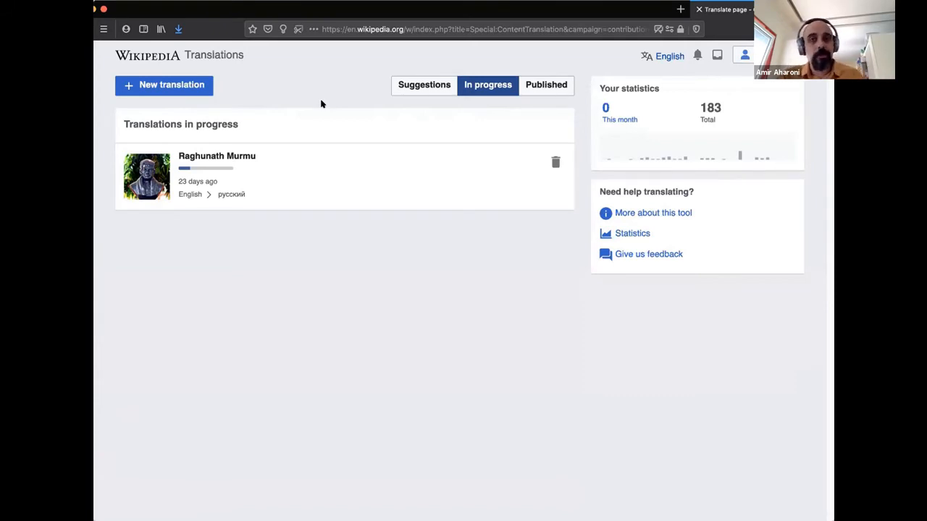
Look through the suggested articles for translation, then return to the translations in progress.
left_click(412, 85)
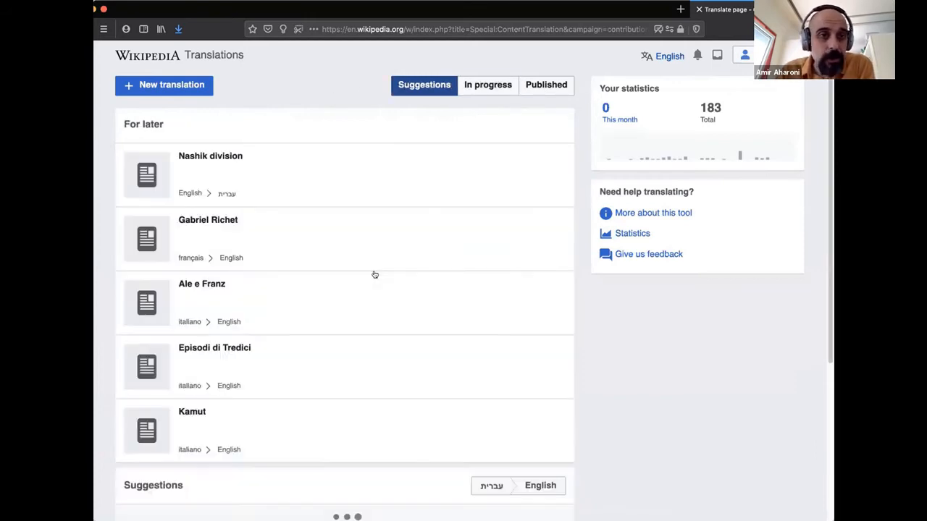
scroll(375, 273, "down", 1)
scroll(374, 274, "up", 3)
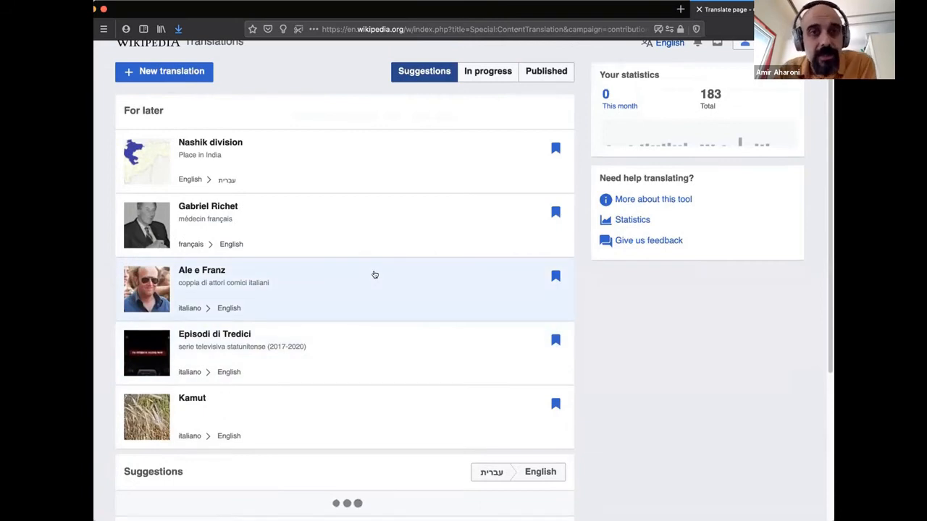
scroll(377, 220, "up", 1)
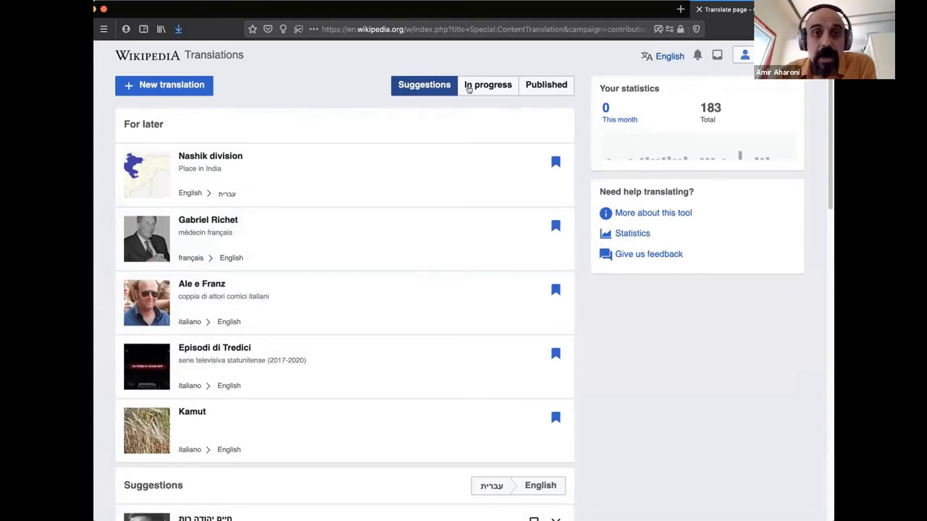
left_click(488, 84)
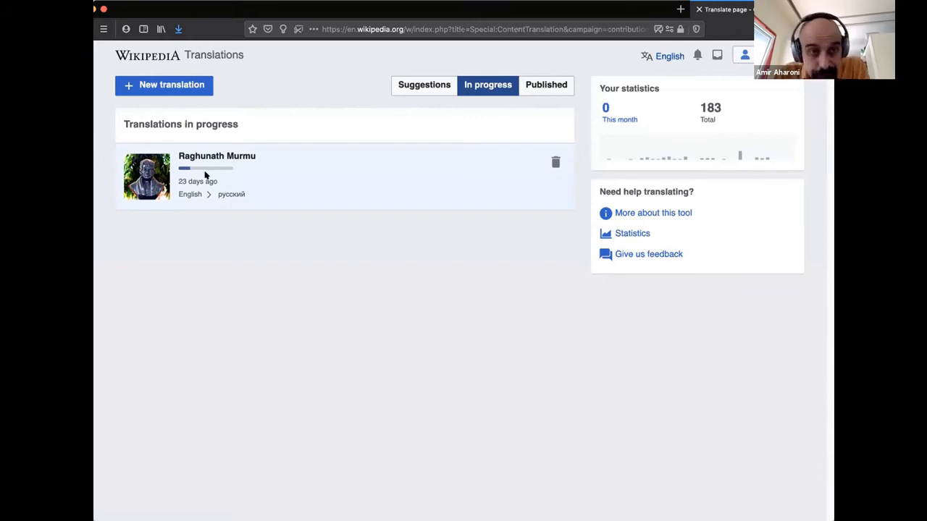
mouse_move(205, 173)
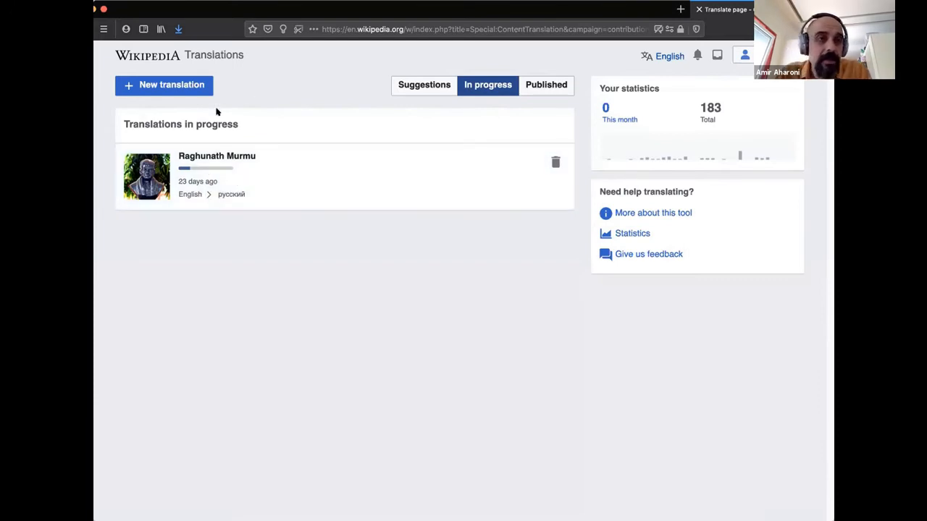
In a new translation, set the source language to Yorùbá and then to English, and close the page search.
left_click(165, 86)
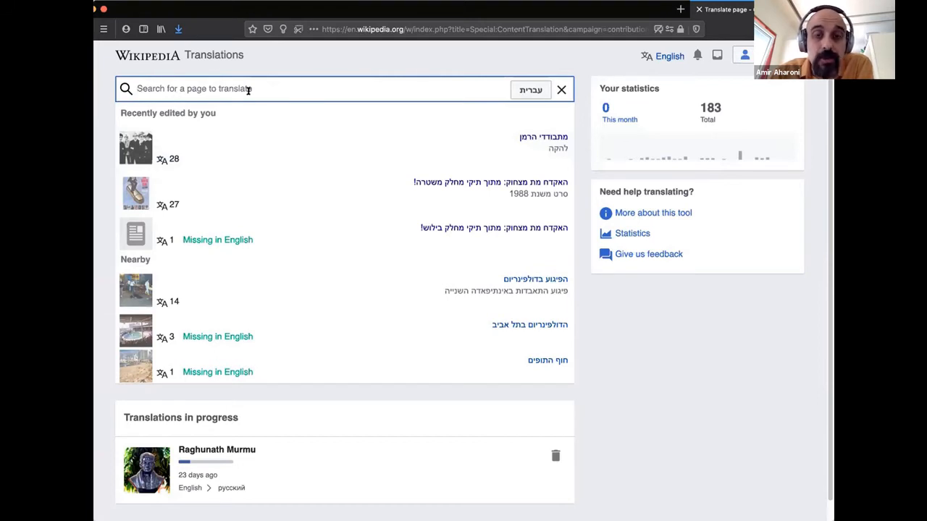
left_click(532, 91)
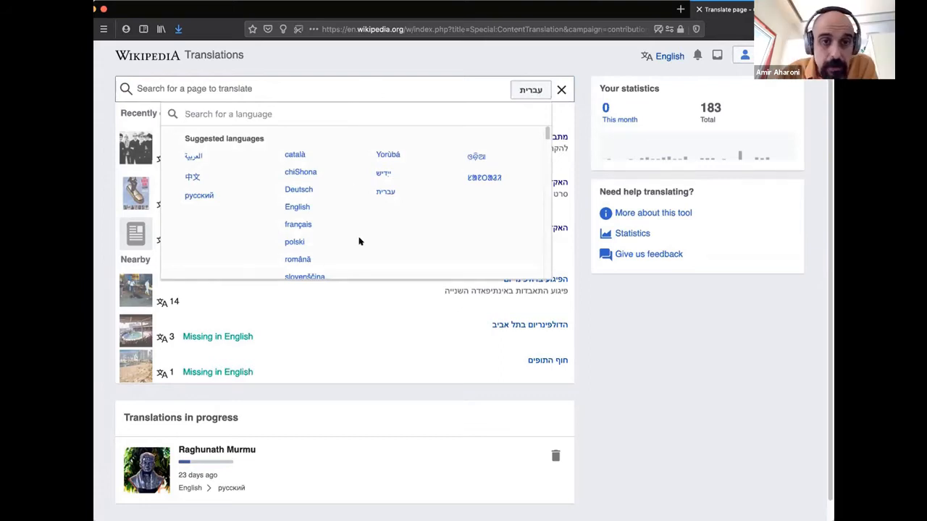
left_click(387, 155)
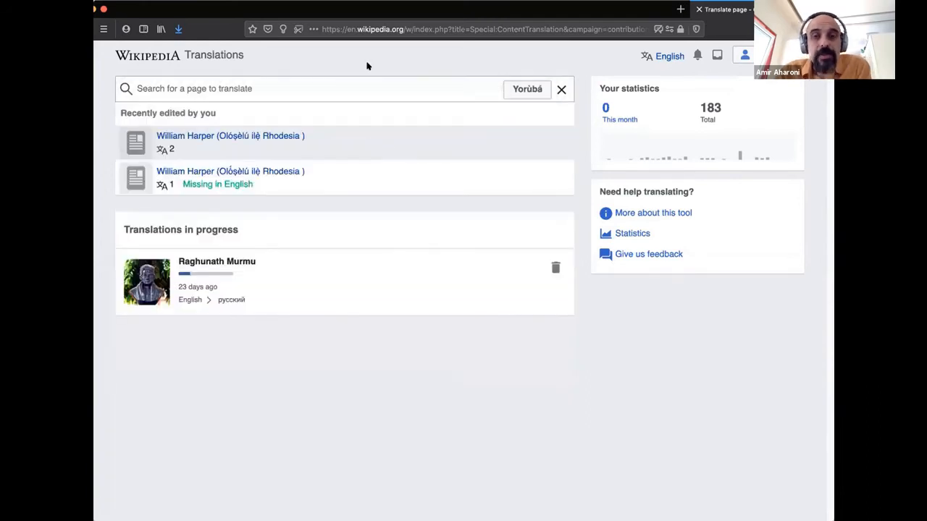
left_click(531, 89)
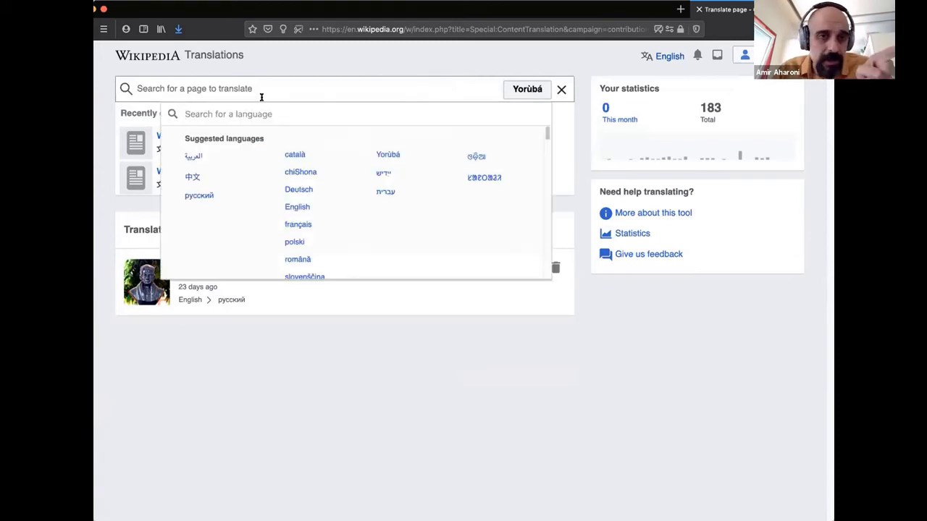
left_click(299, 208)
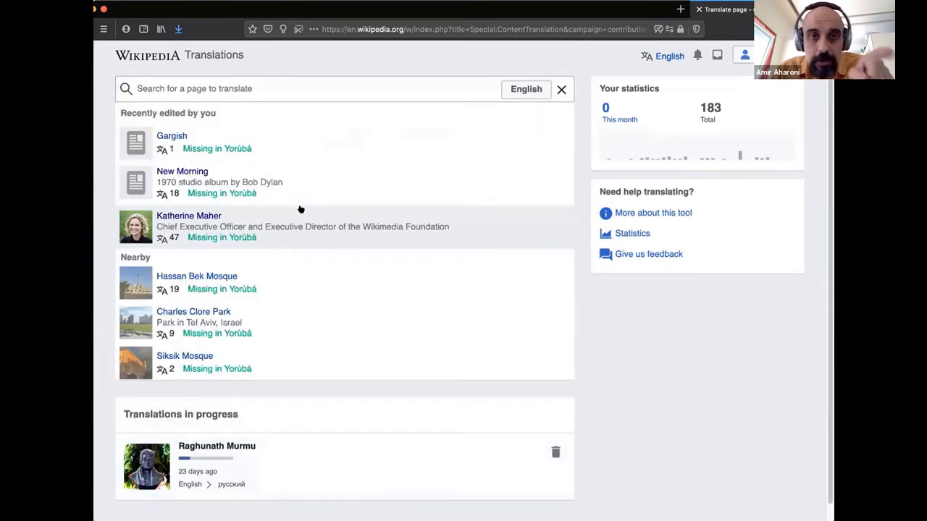
left_click(526, 90)
left_click(373, 58)
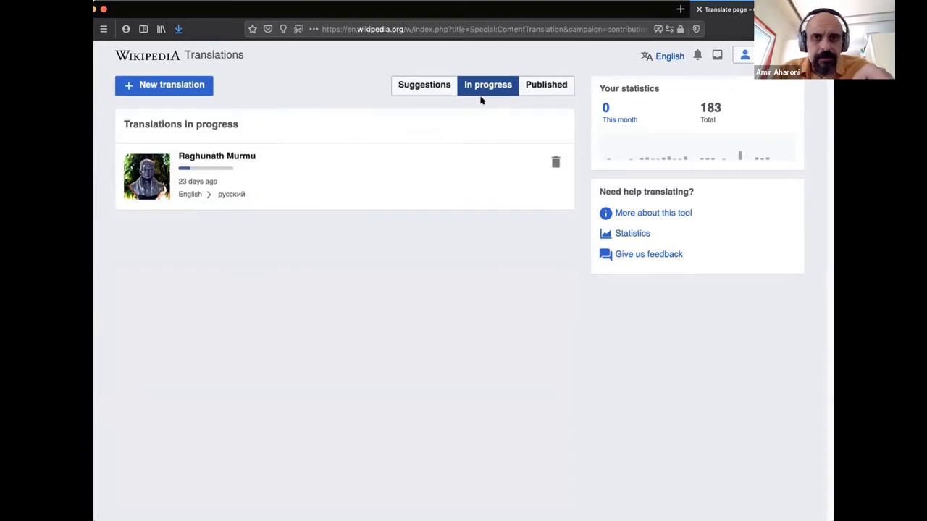
Start a new translation, search for "atlantics", select the Atlantics film article, and dismiss its translation setup.
left_click(166, 85)
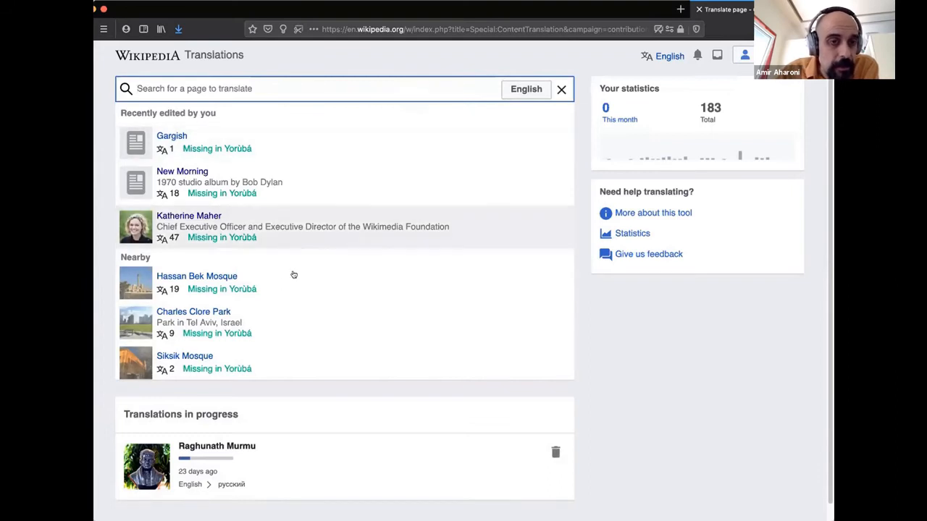
scroll(293, 274, "down", 1)
scroll(293, 273, "up", 1)
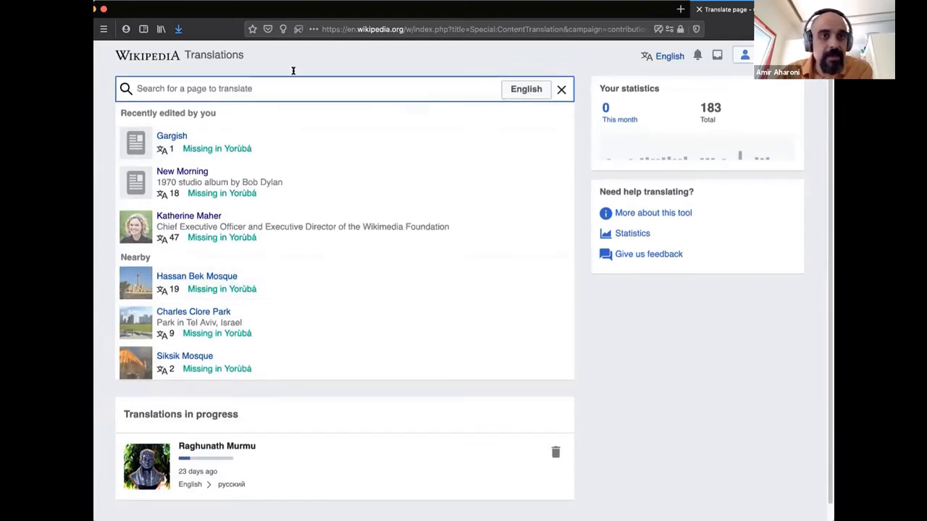
type("atl")
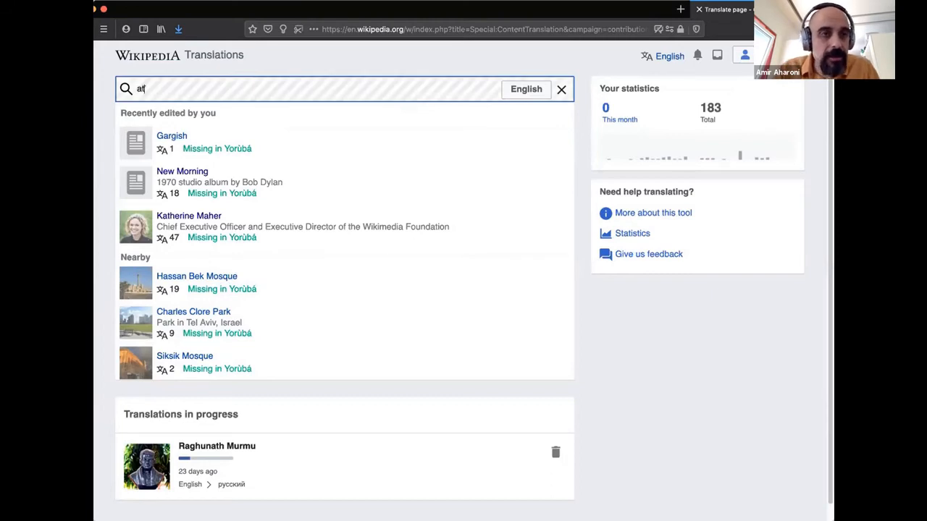
type("antics")
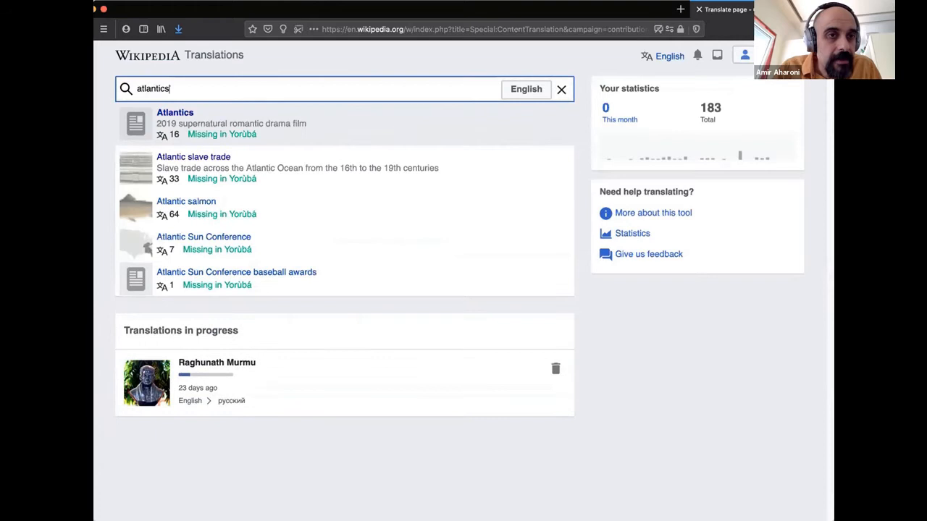
left_click(197, 121)
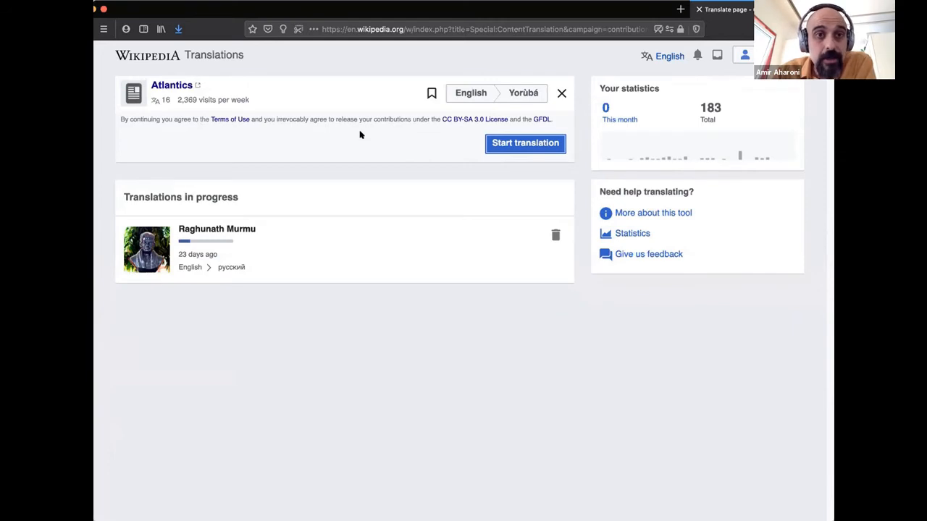
left_click(562, 95)
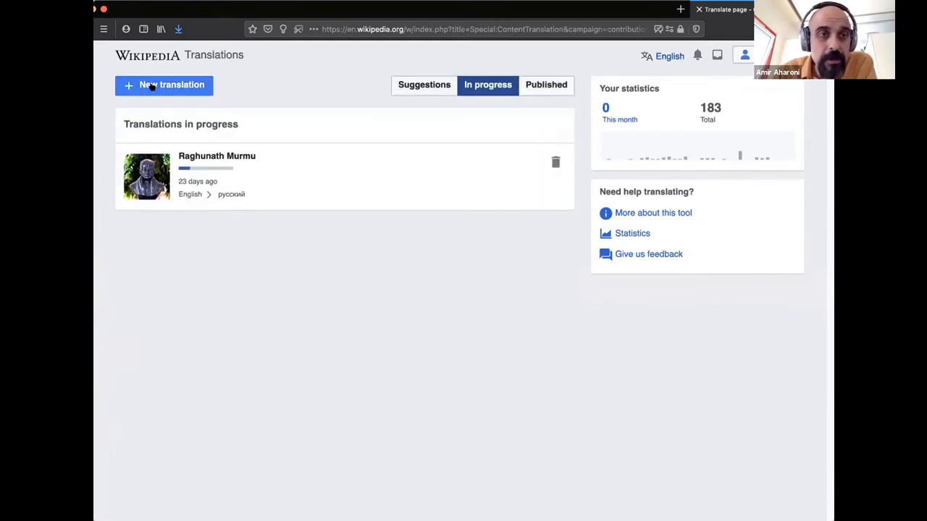
left_click(150, 85)
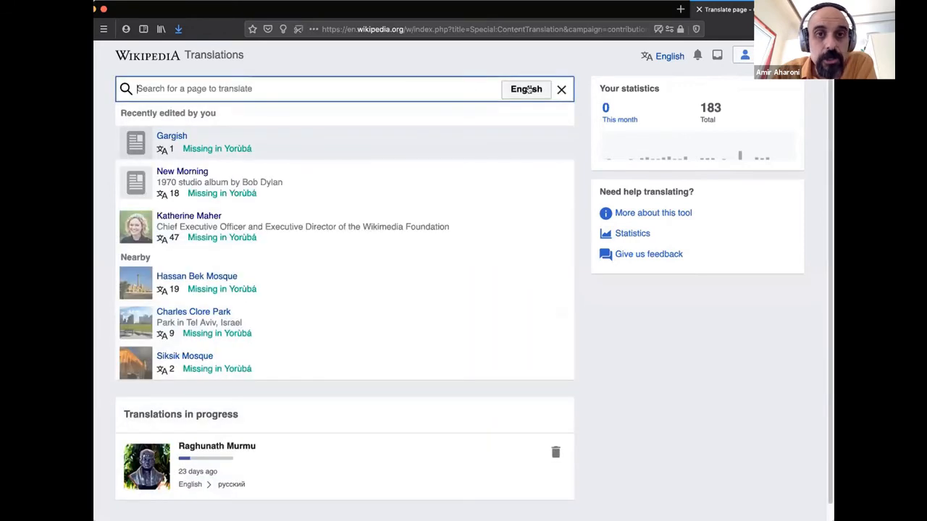
left_click(527, 89)
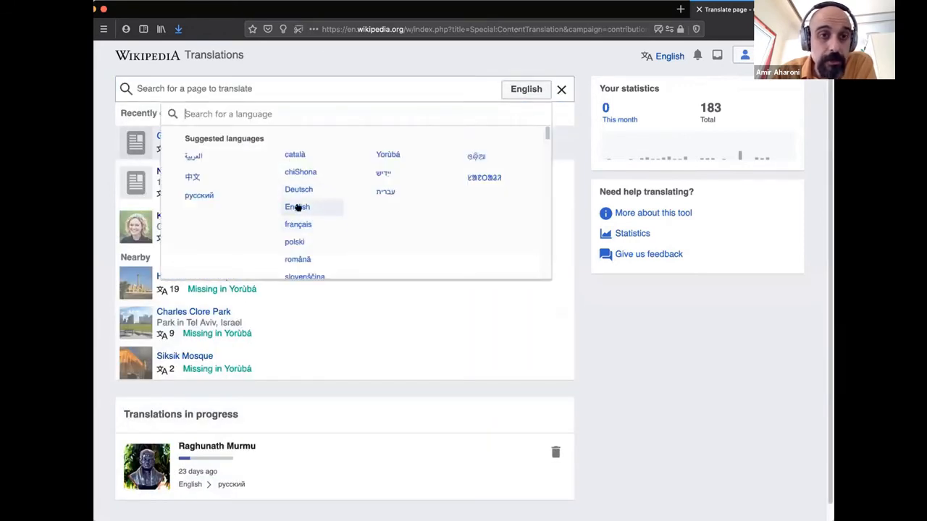
left_click(325, 48)
Start a new translation of the English article "Atlantics", the 2019 supernatural romantic drama film, into Yorùbá.
left_click(197, 83)
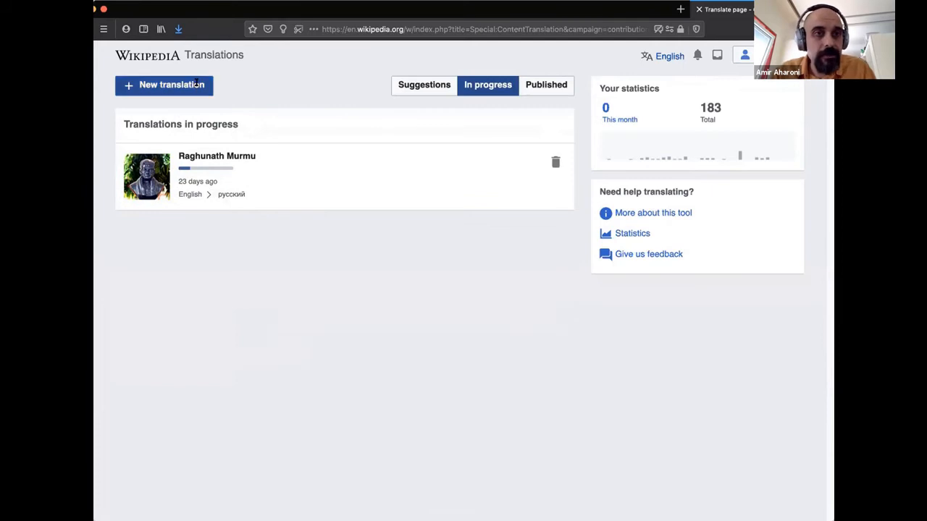
left_click(526, 89)
left_click(397, 93)
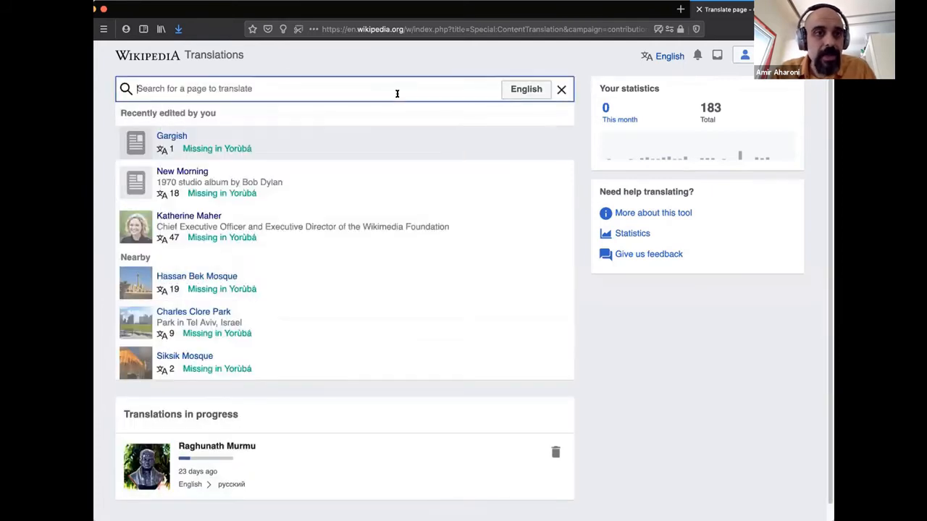
type("Atlantics")
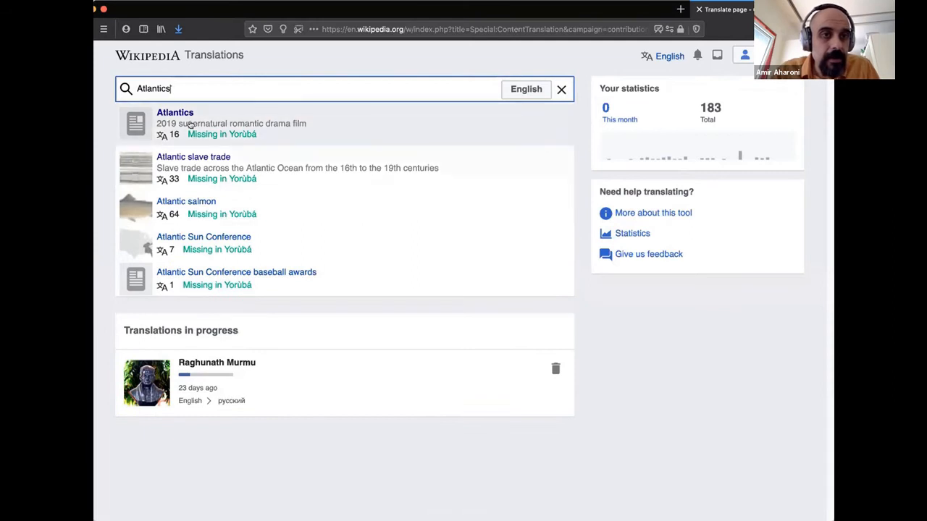
left_click(191, 125)
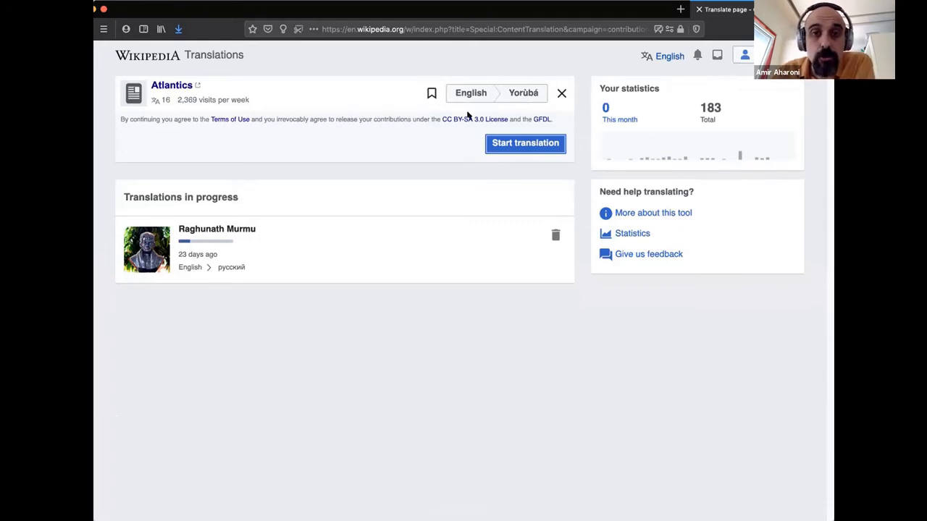
left_click(529, 144)
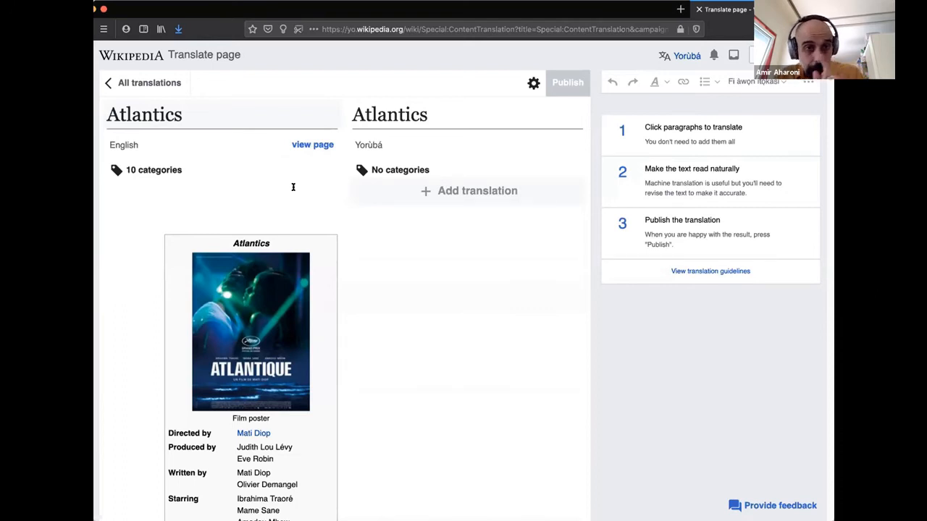
Add the initial translation of the article's lead paragraph, below the film infobox.
scroll(293, 188, "down", 2)
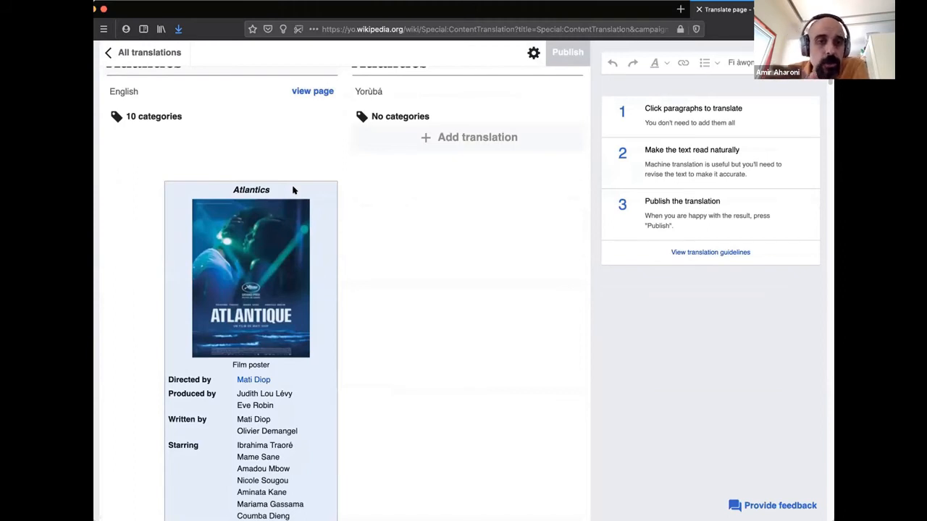
scroll(293, 189, "down", 2)
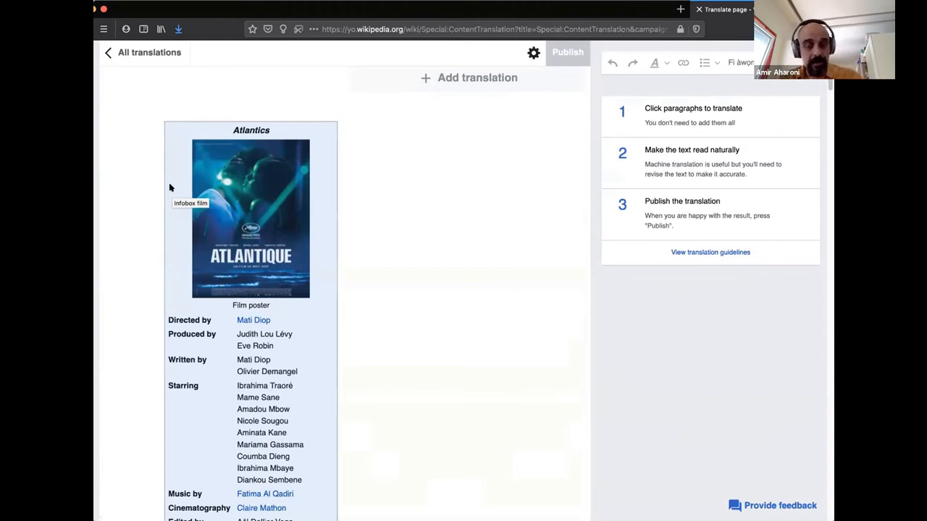
scroll(169, 187, "down", 5)
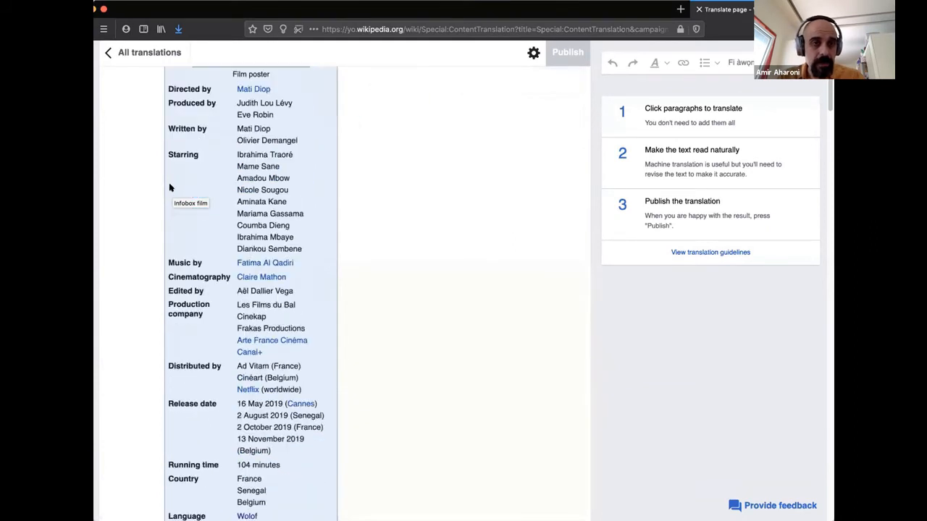
scroll(170, 187, "down", 3)
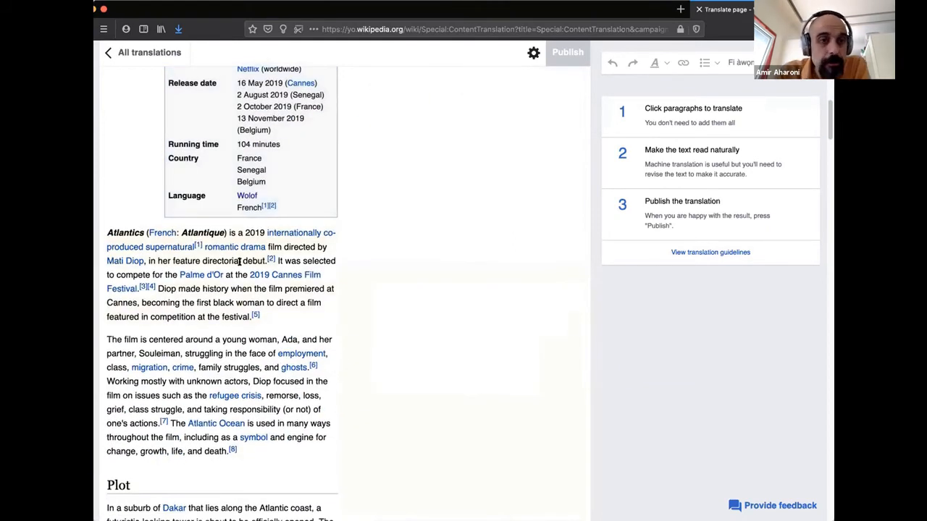
scroll(261, 290, "down", 1)
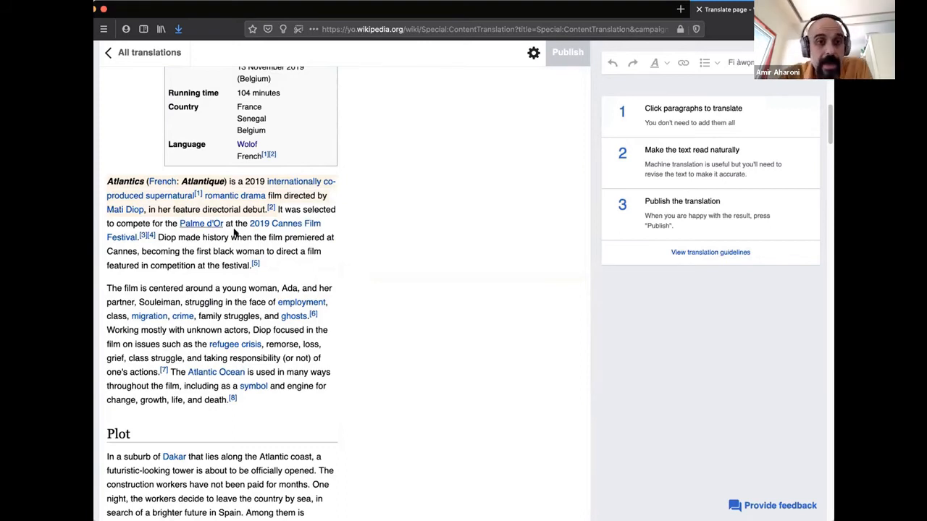
mouse_move(471, 234)
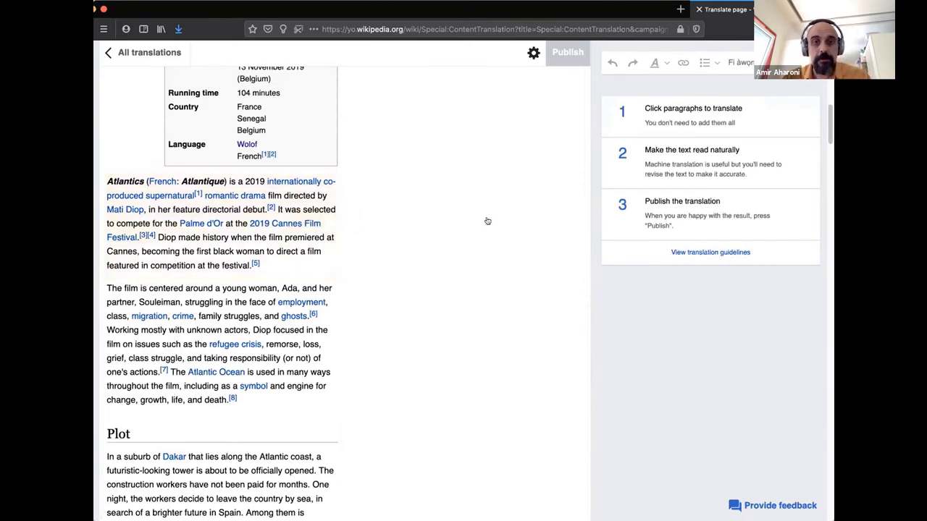
scroll(456, 98, "down", 1)
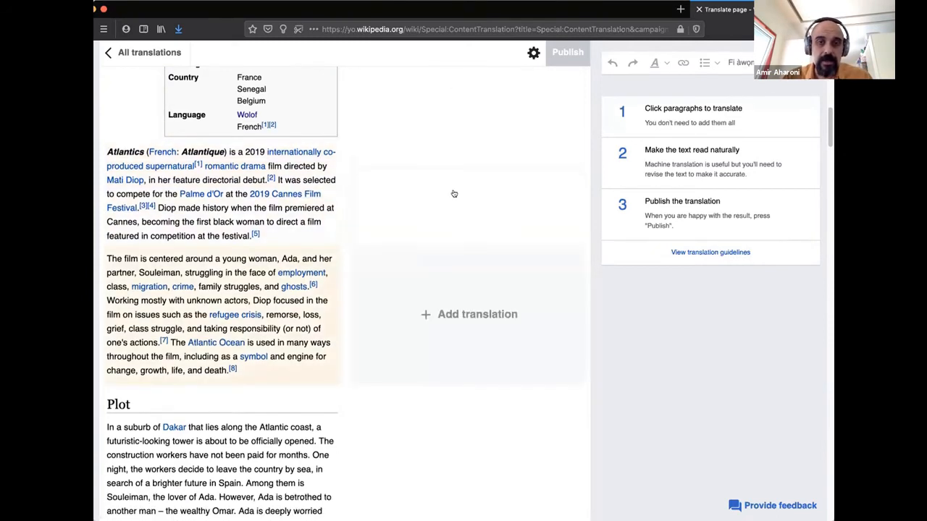
scroll(454, 193, "down", 2)
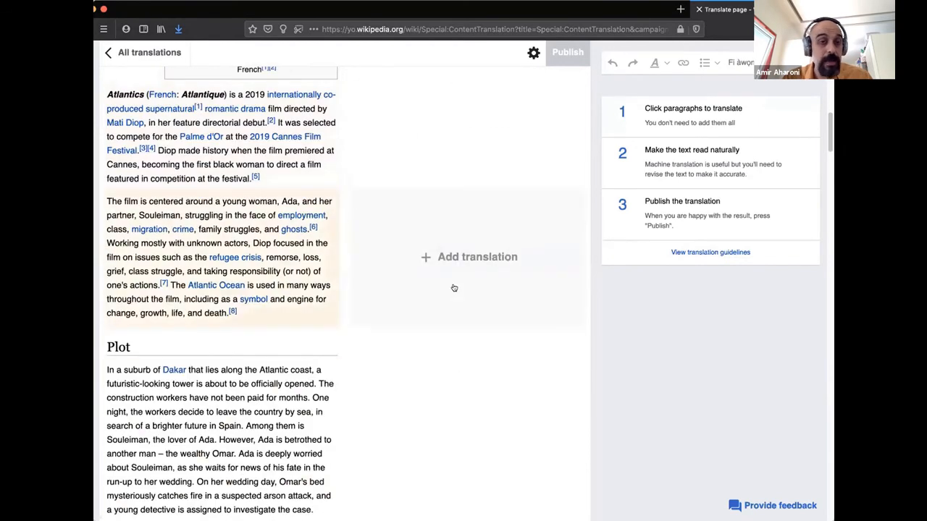
scroll(454, 288, "up", 2)
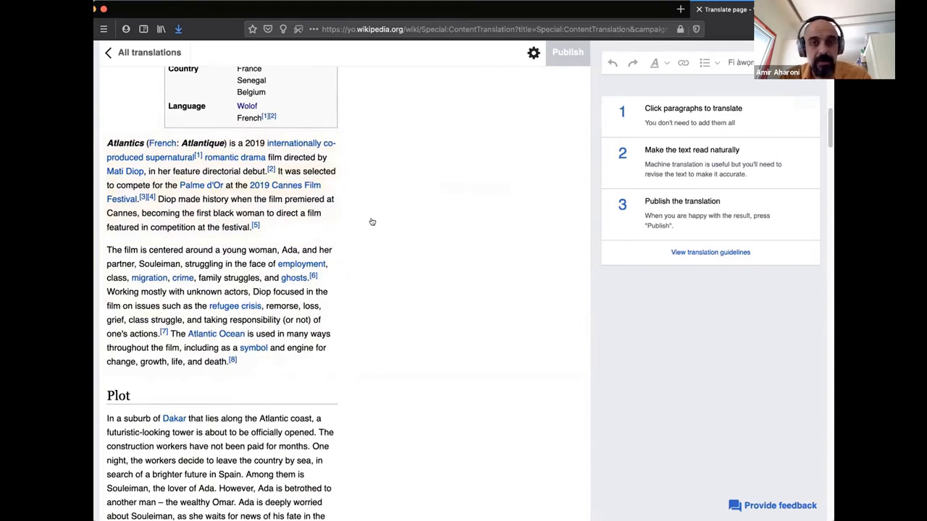
mouse_move(472, 196)
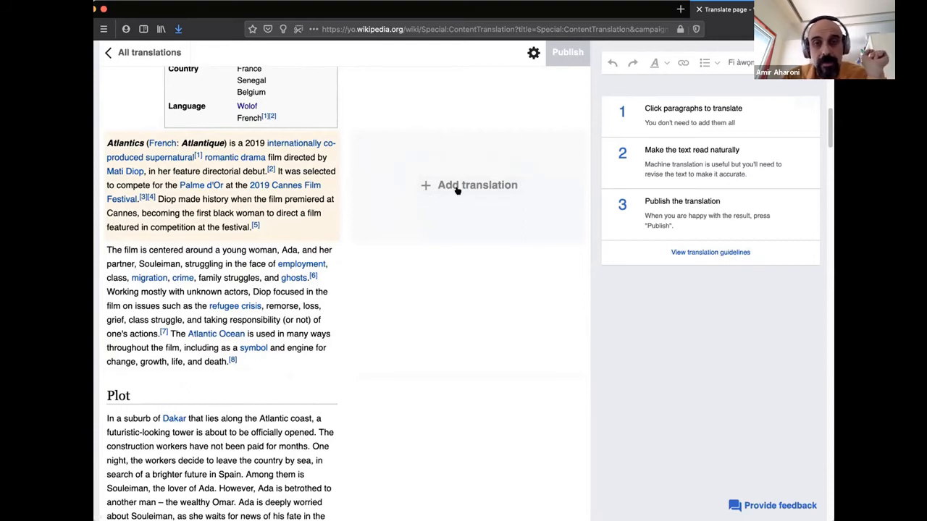
left_click(458, 189)
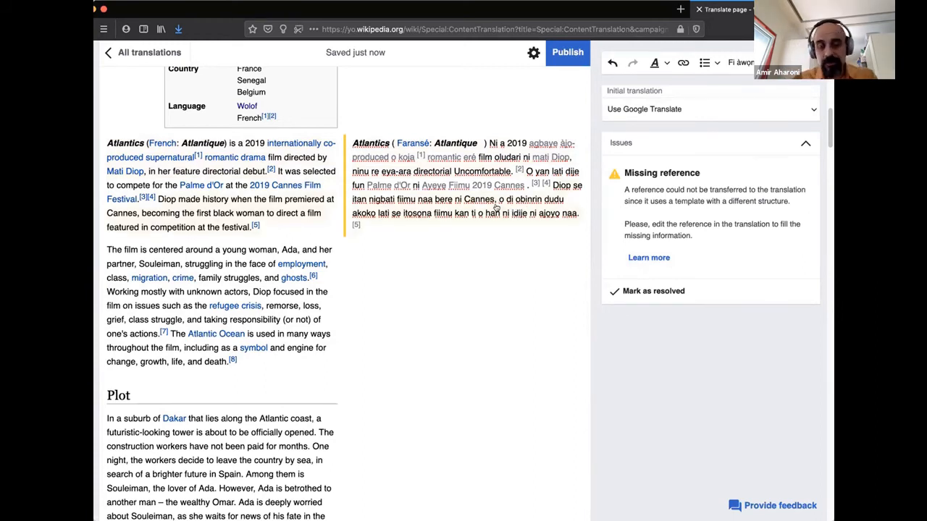
In the translated lead paragraph, delete the word "oludari" and insert "abc" before "obinrin".
mouse_move(511, 252)
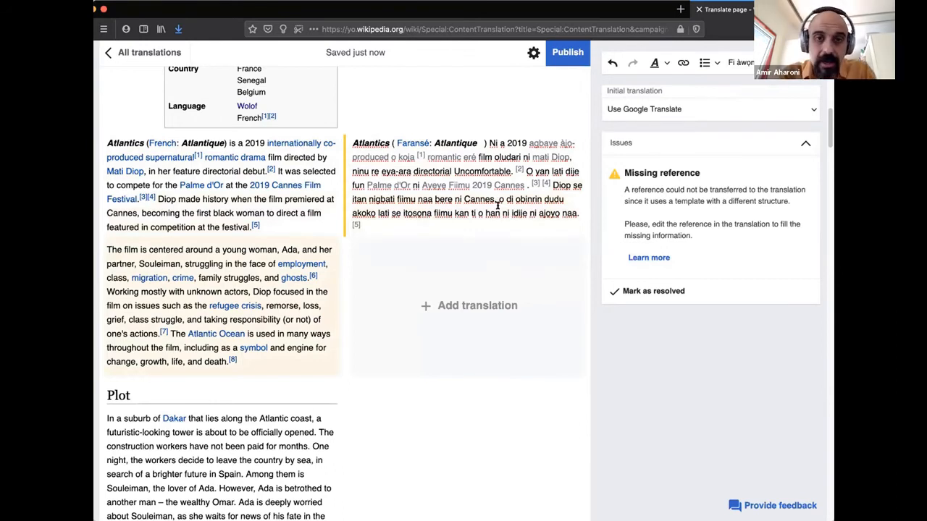
left_click(506, 156)
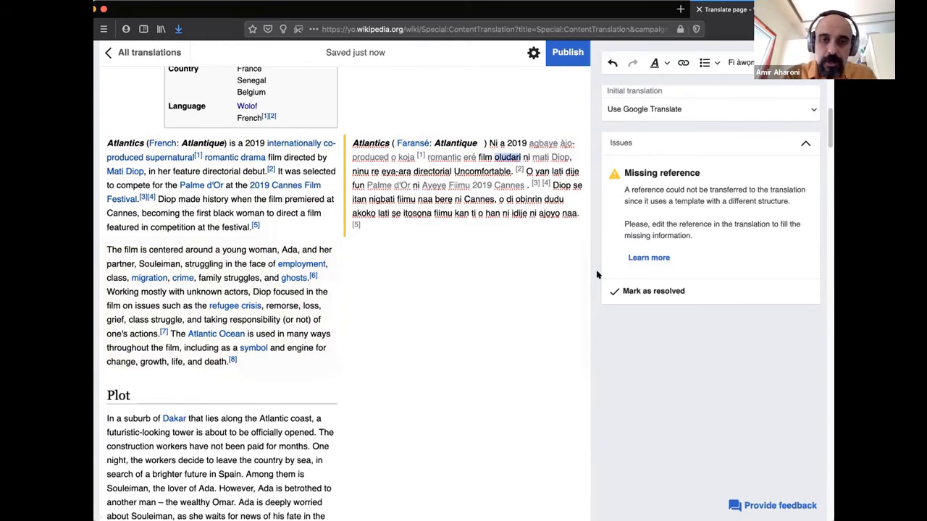
key("BackSpace")
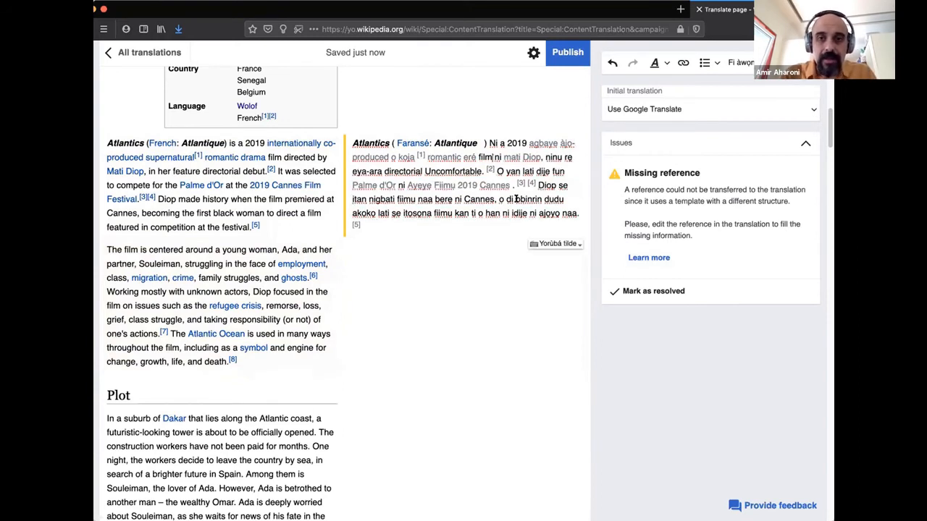
left_click(512, 196)
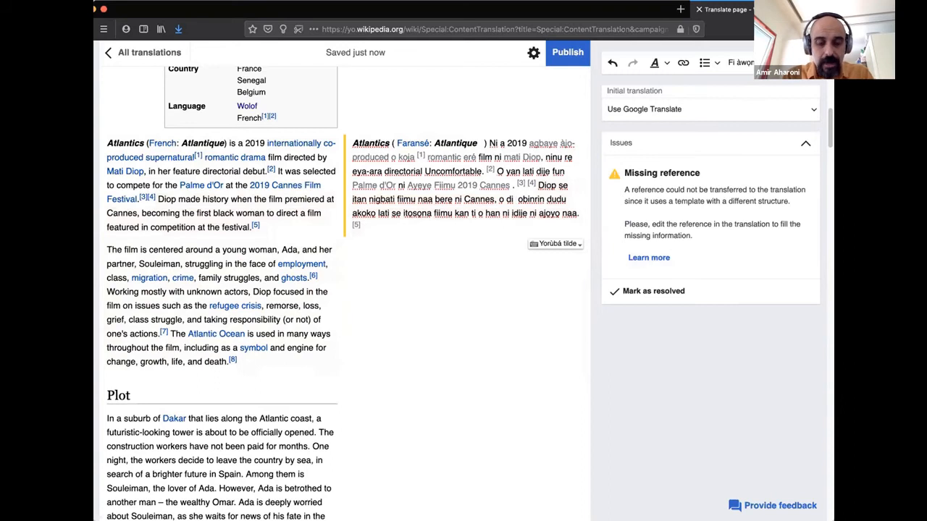
type("abc")
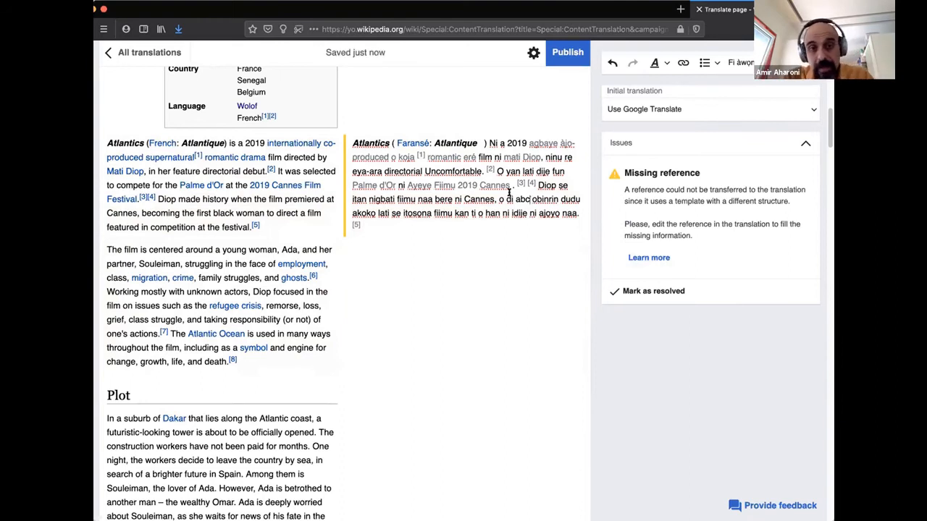
Replace the whole translated lead paragraph with the filler text "sdflskj sdf" and undo the replacement.
mouse_move(450, 307)
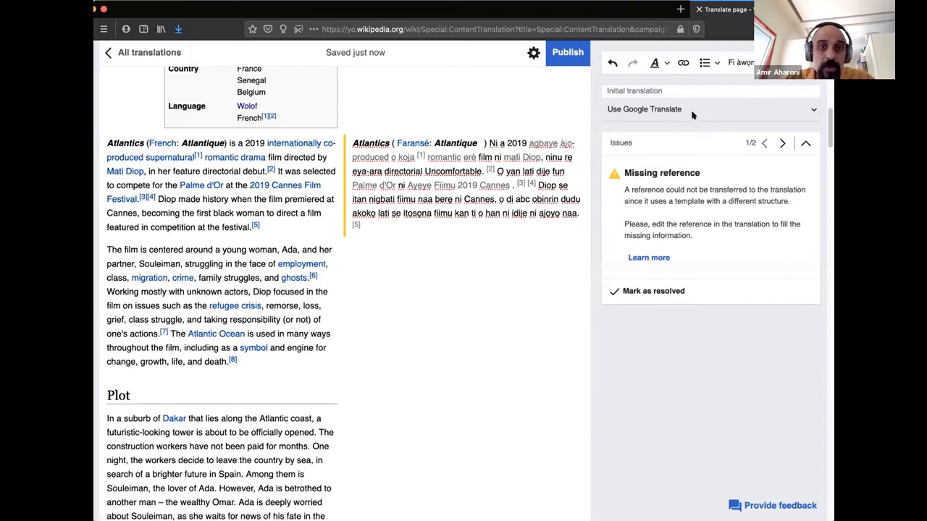
key("super+a")
key("BackSpace")
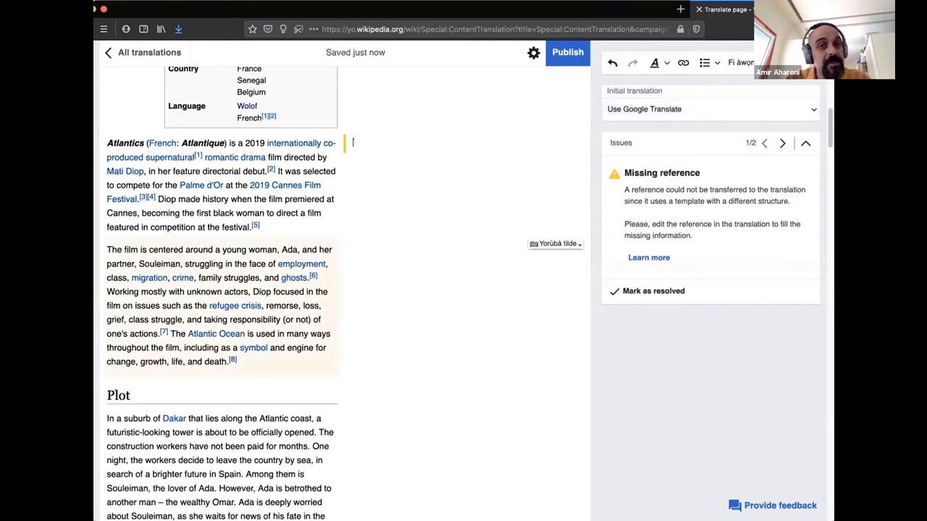
type("sdflskj")
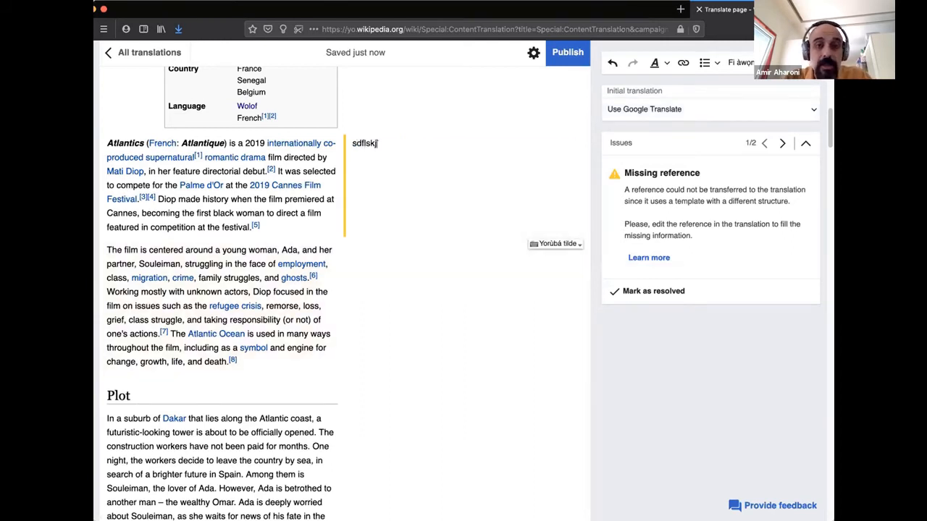
type(" sdf")
key("super+z")
key("super+z")
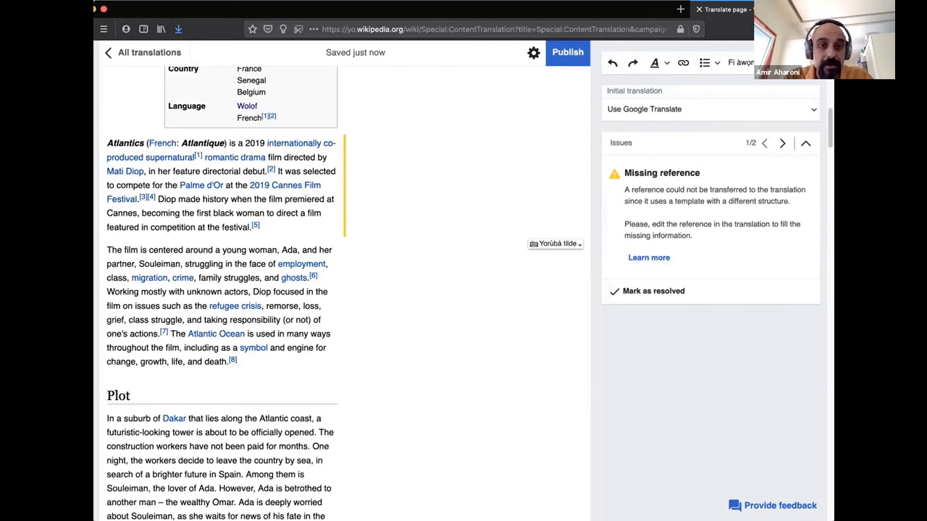
key("super+z")
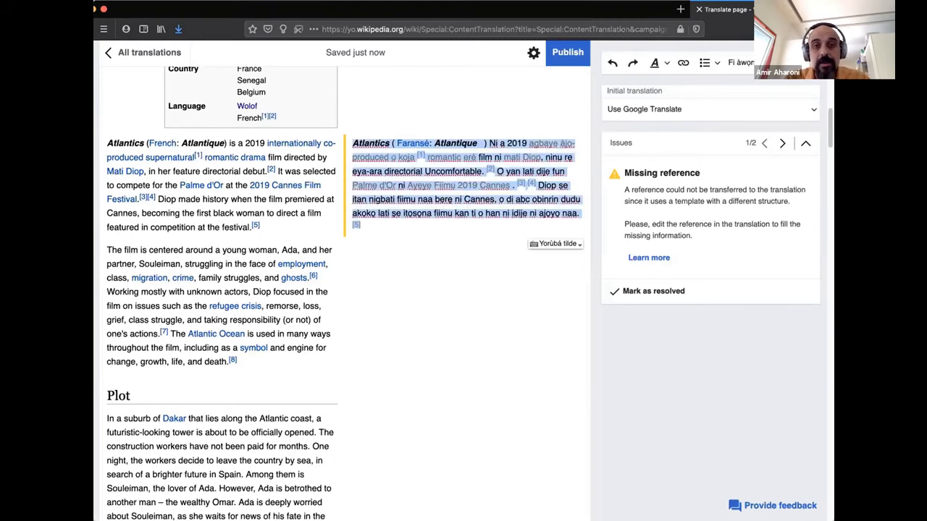
left_click(472, 210)
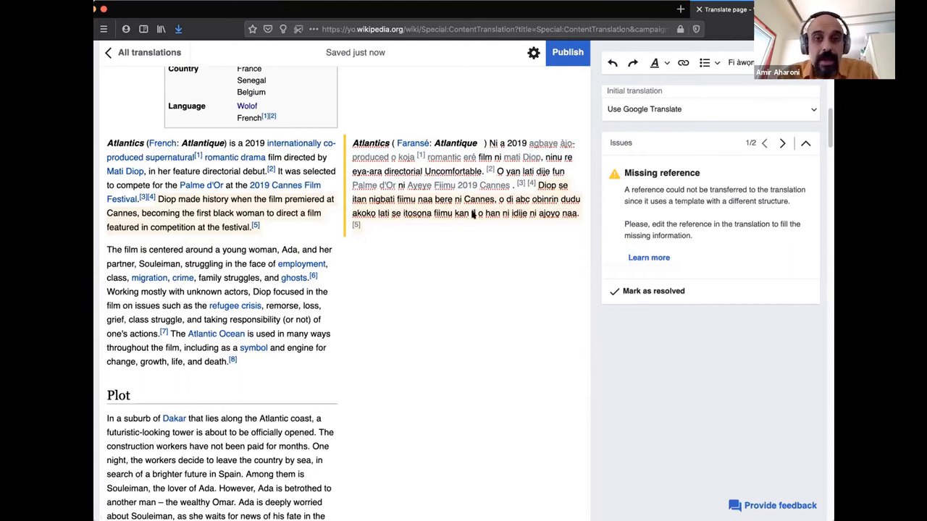
Add the initial translation of the second paragraph and turn off spell checking for the translated text.
mouse_move(451, 306)
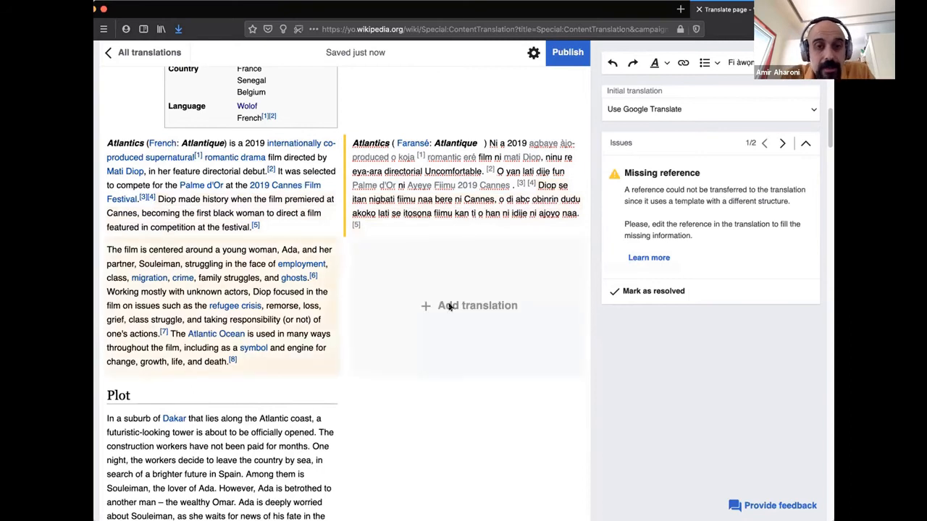
left_click(487, 305)
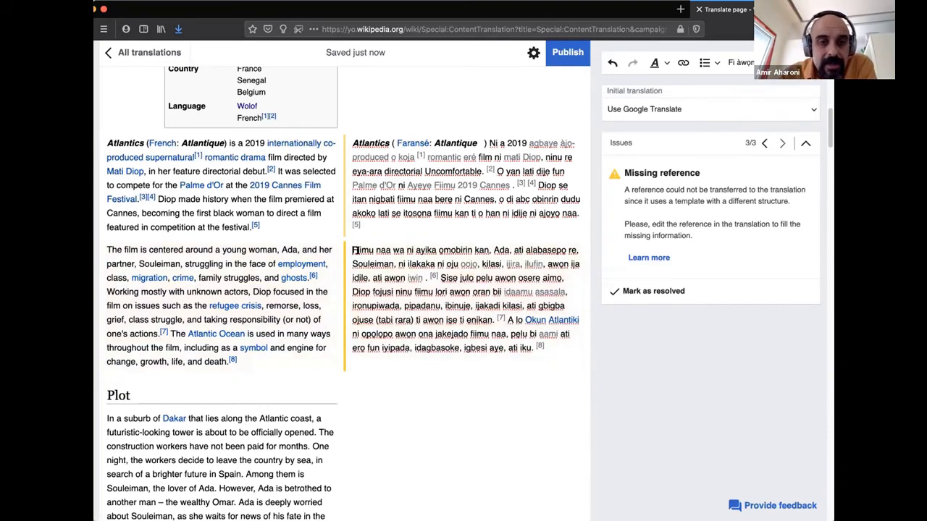
right_click(376, 247)
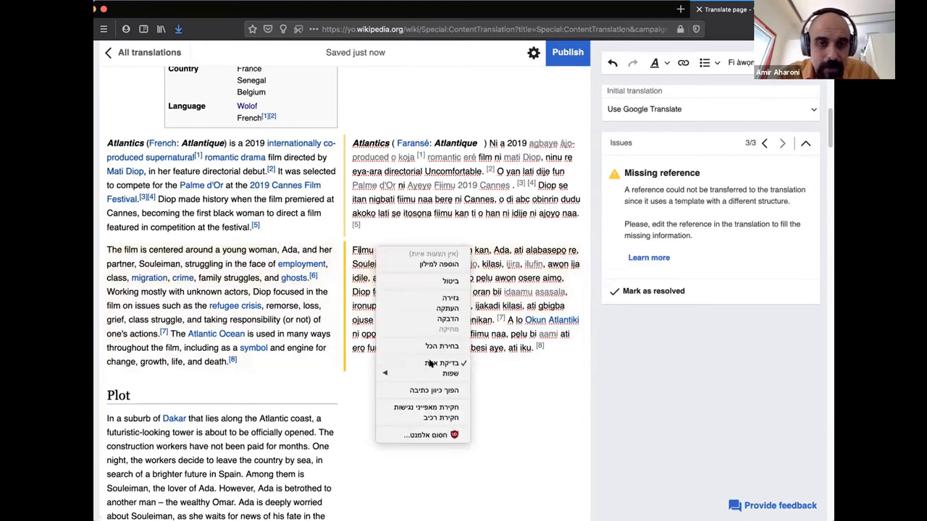
left_click(429, 363)
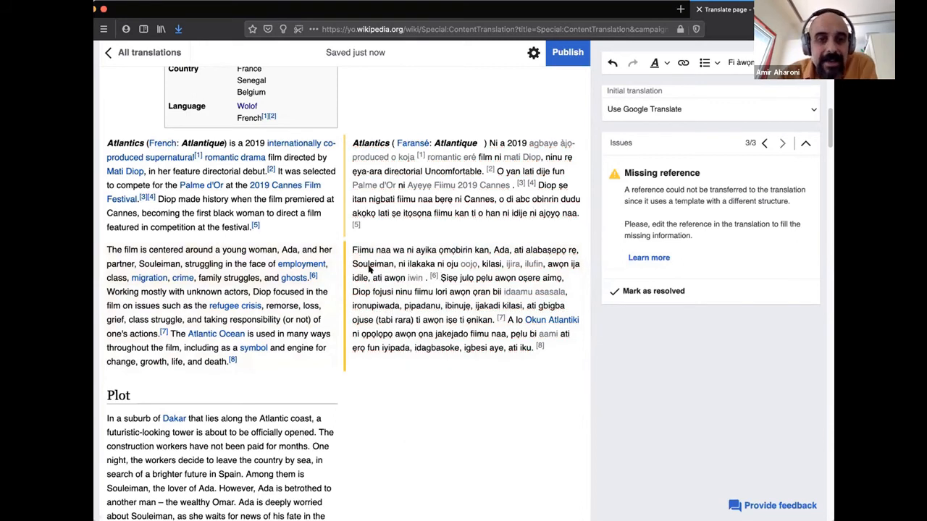
left_click(363, 247)
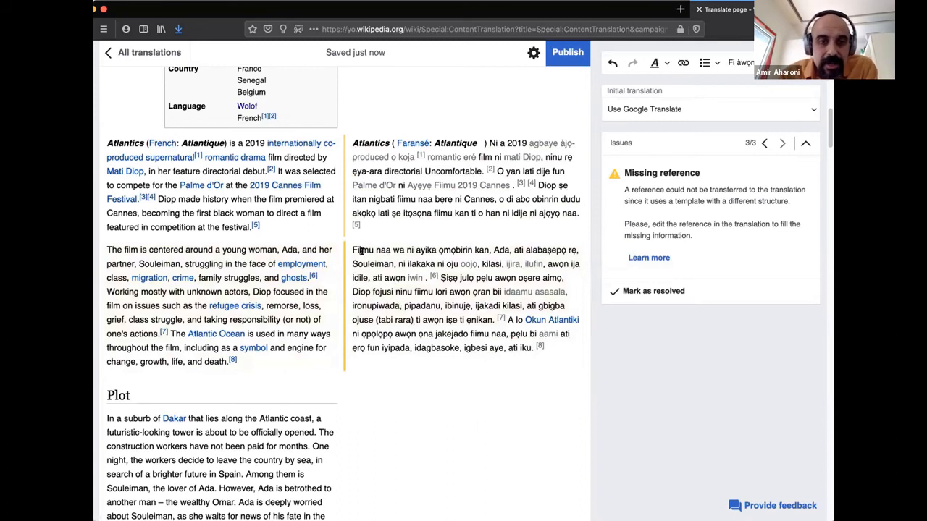
key("Left")
key("Left")
key("Left")
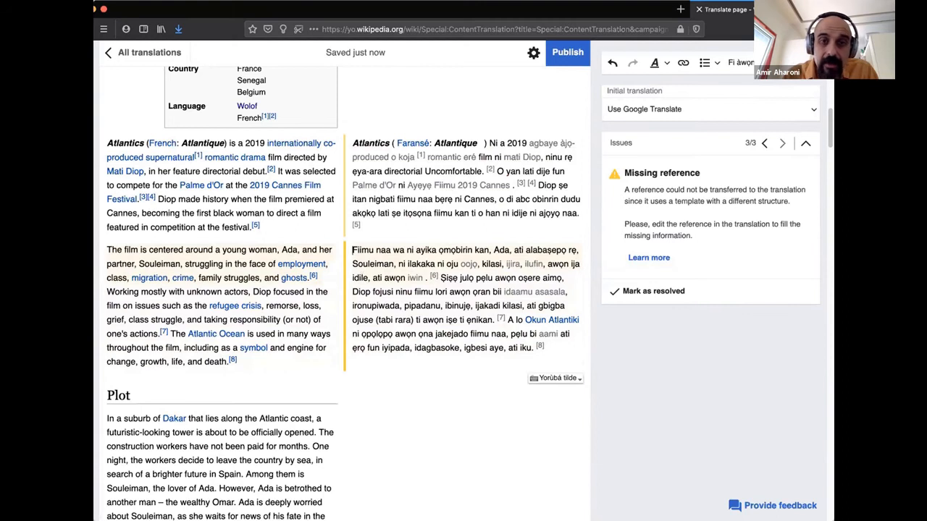
key("shift+Right")
key("shift+Right")
key("shift+Right")
key("shift+Right")
key("shift+Right")
key("shift+Right")
key("shift+Right")
left_click(392, 250)
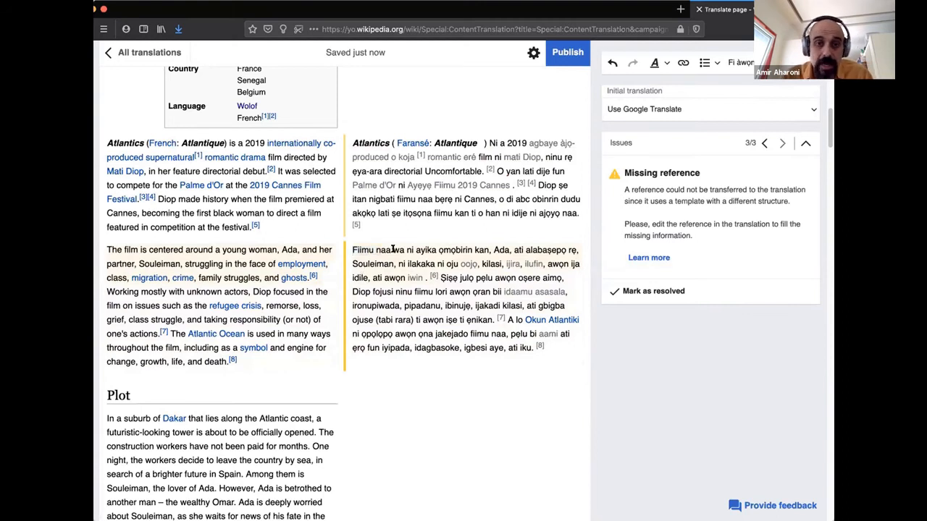
Show the link details for "Okun Atlantiki" in the second translated paragraph.
left_click(546, 321)
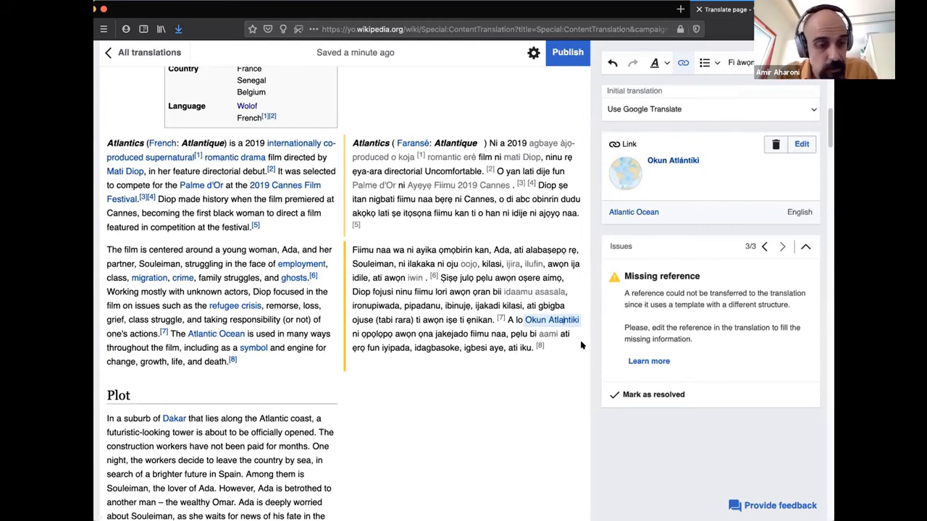
Try adding the characters "`\" at the end of the "Okun Atlántíki" link in the second translated paragraph, and delete them.
left_click(563, 320)
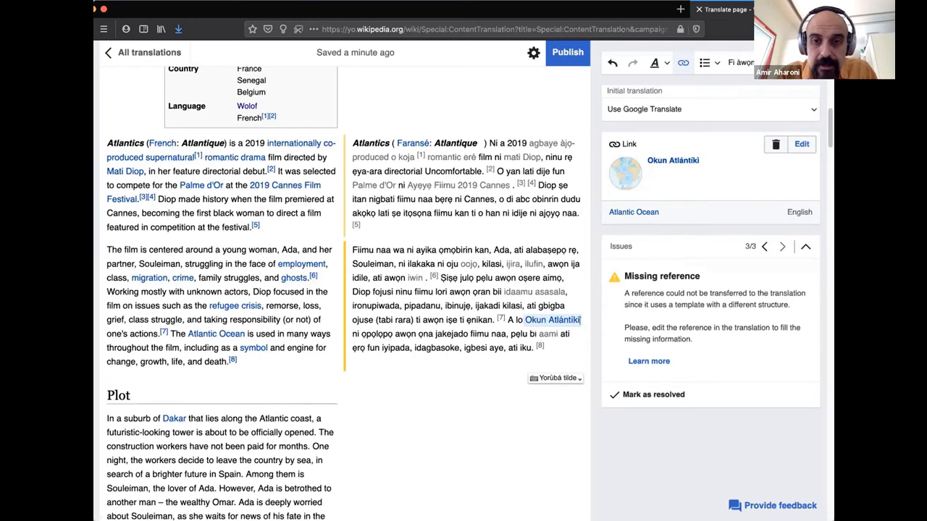
type("`\\")
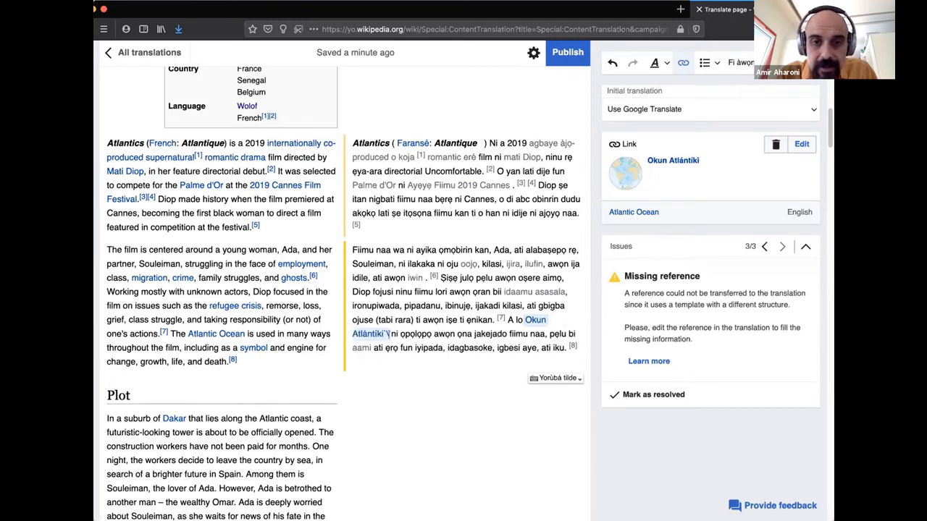
key("BackSpace")
key("BackSpace")
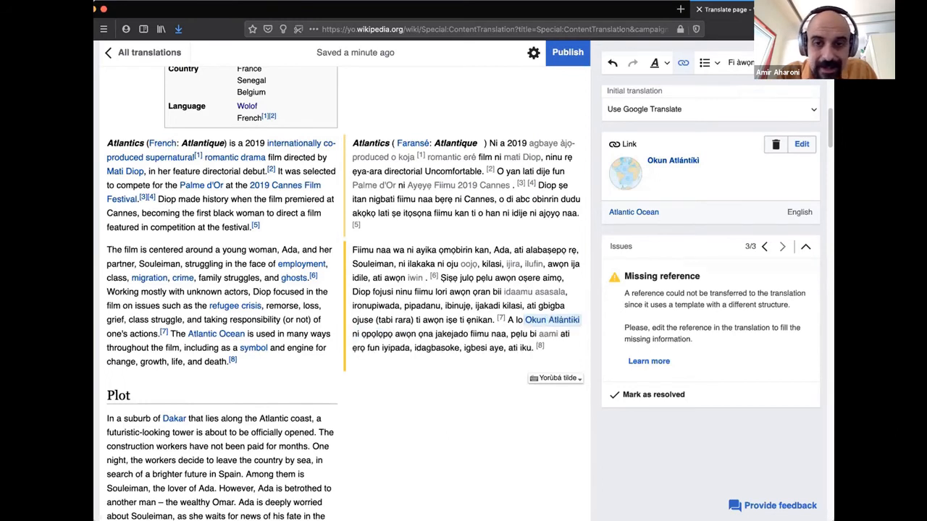
type("`\\")
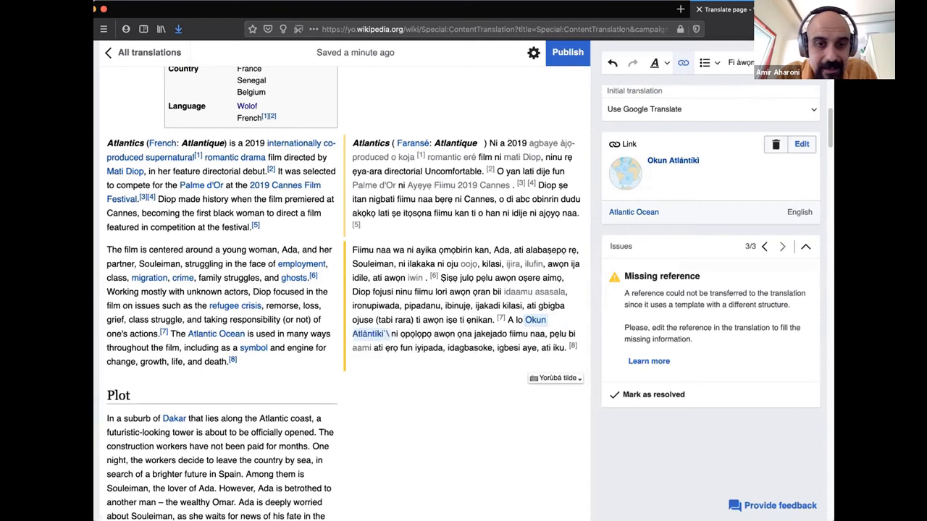
key("BackSpace")
key("BackSpace")
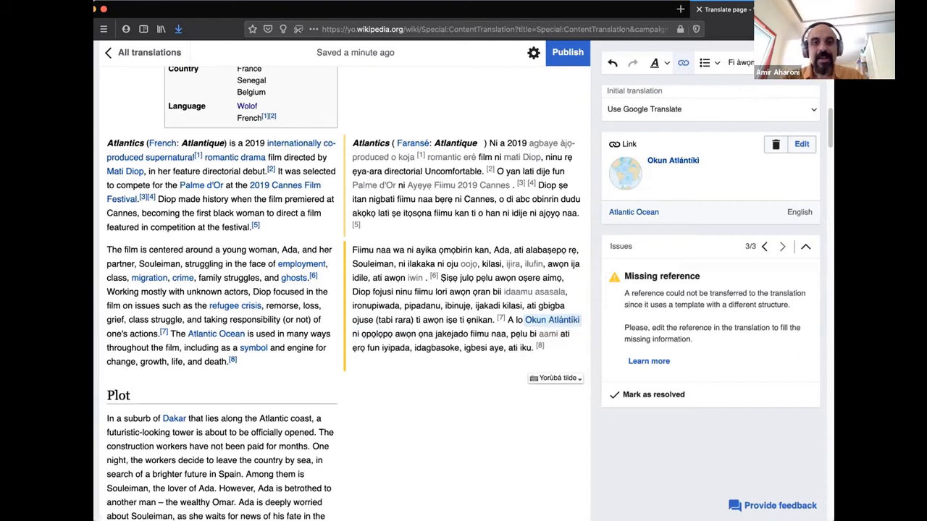
key("Right")
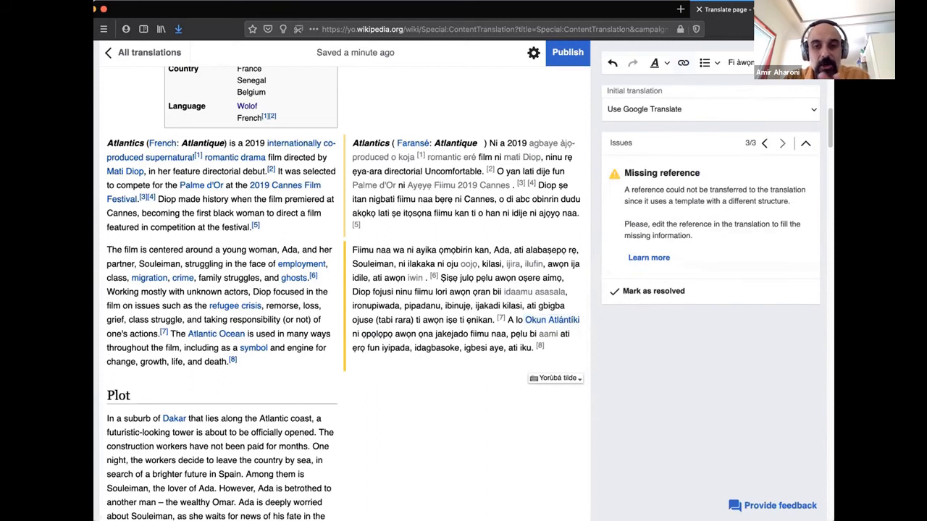
key("Left")
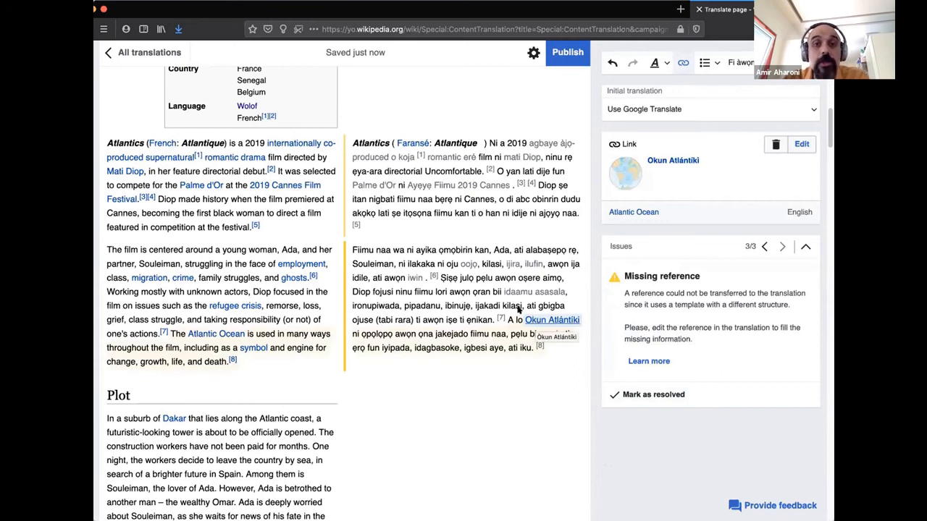
Check the link details of "oojọ" in the second translated paragraph and mark its page as missing.
left_click(469, 265)
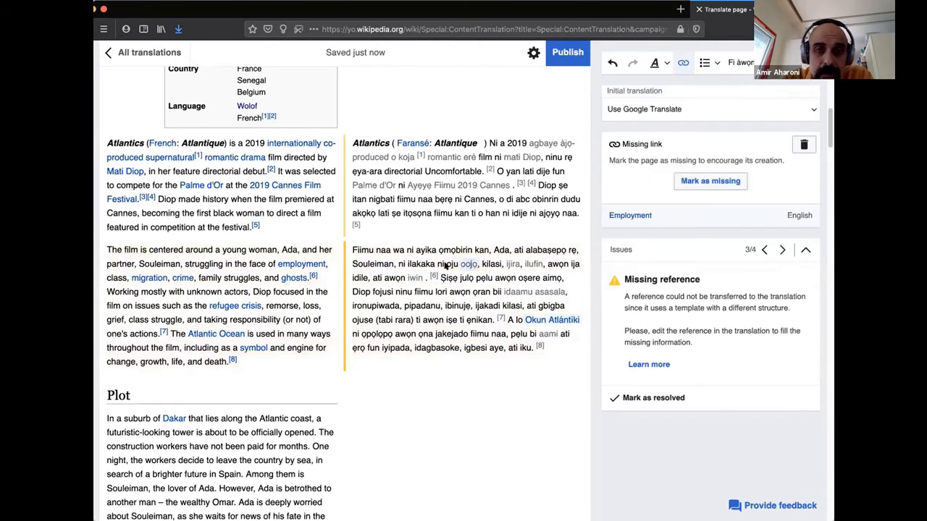
left_click(446, 266)
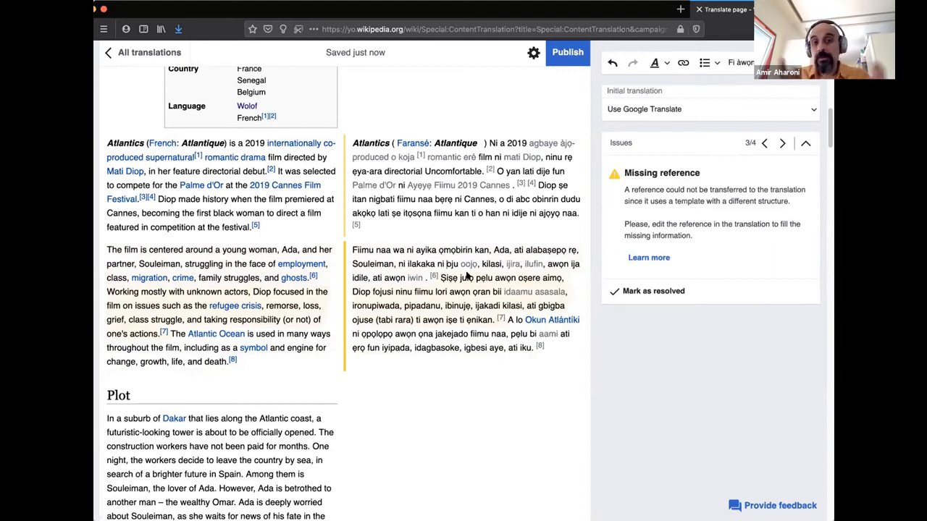
left_click(468, 265)
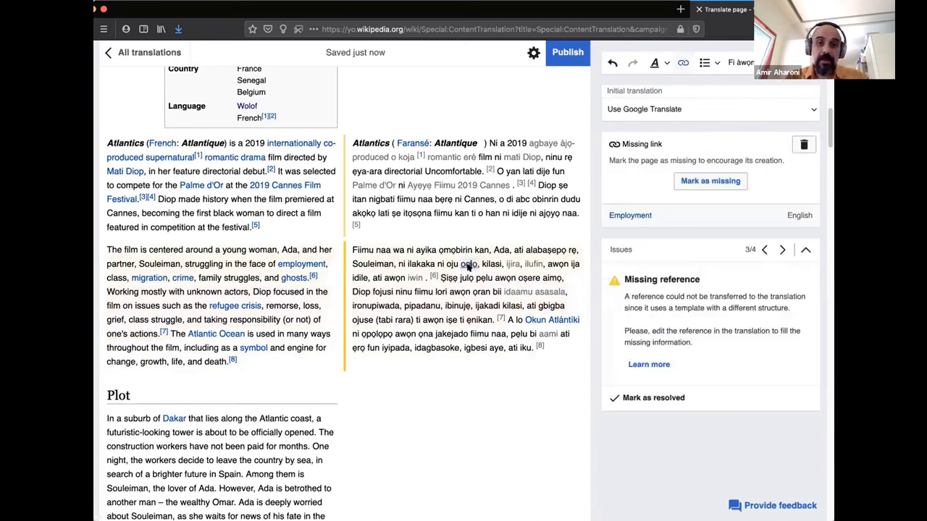
left_click(436, 259)
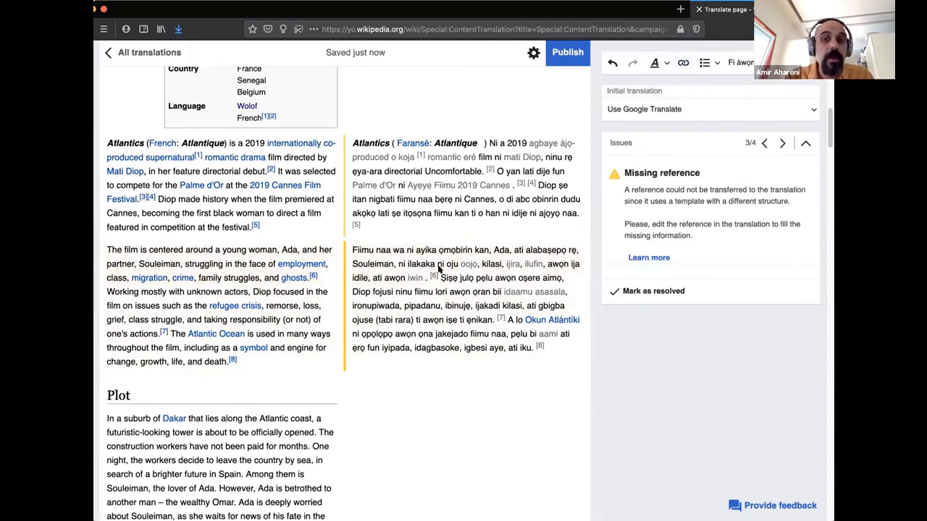
left_click(467, 265)
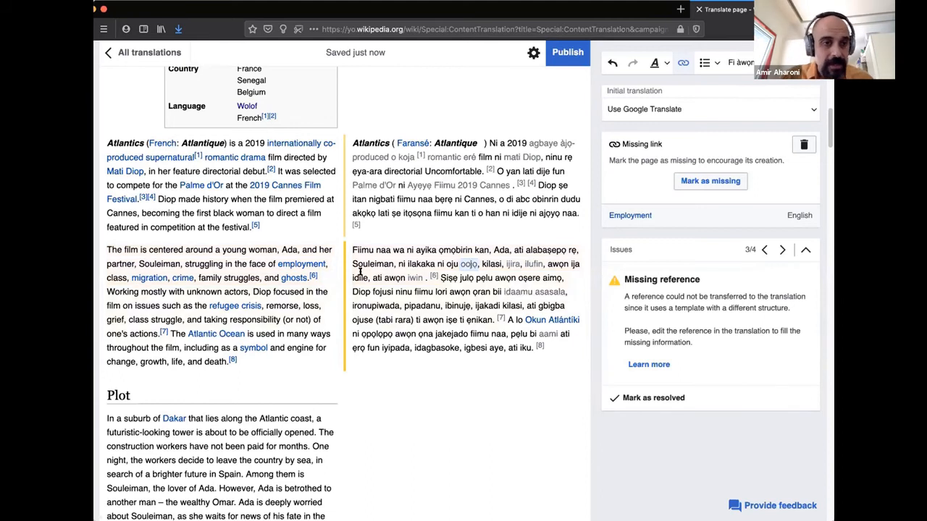
left_click(472, 264)
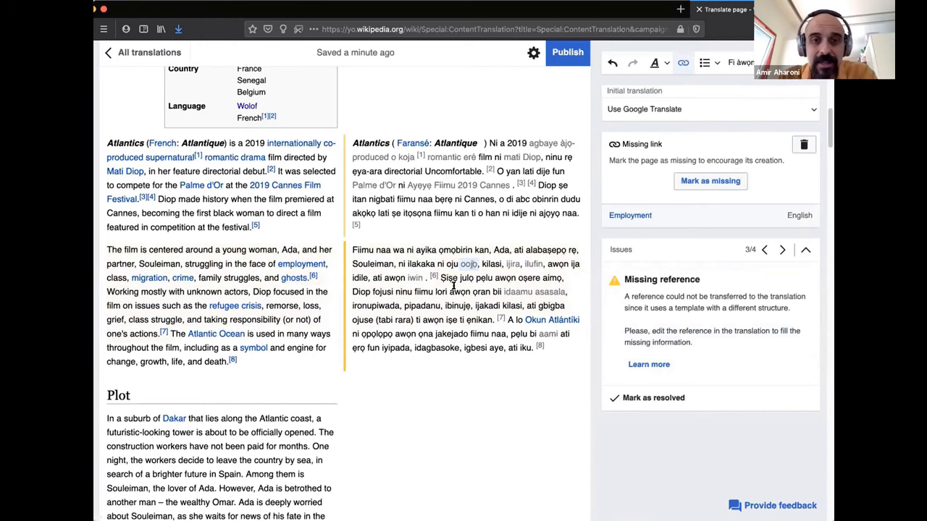
left_click(734, 182)
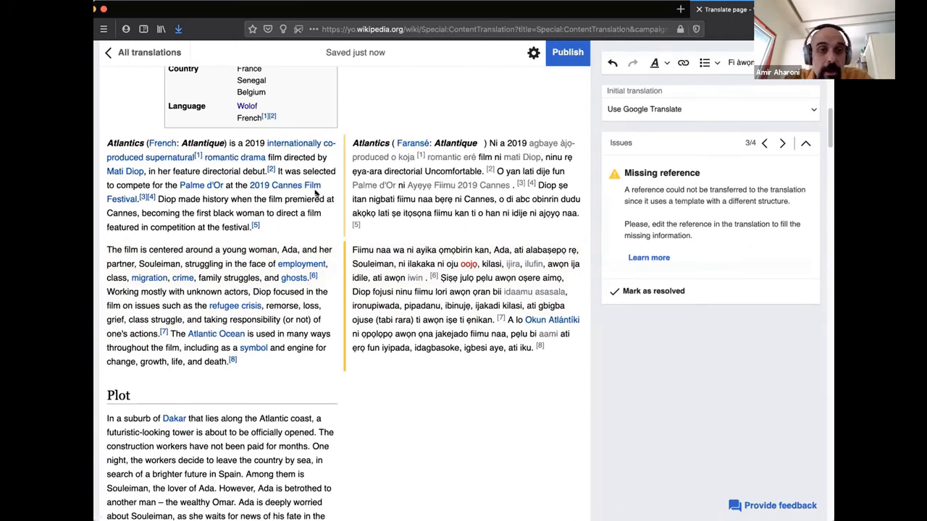
Look over the translated paragraphs and the untranslated Plot section of the source article.
scroll(457, 366, "down", 1)
scroll(457, 368, "down", 15)
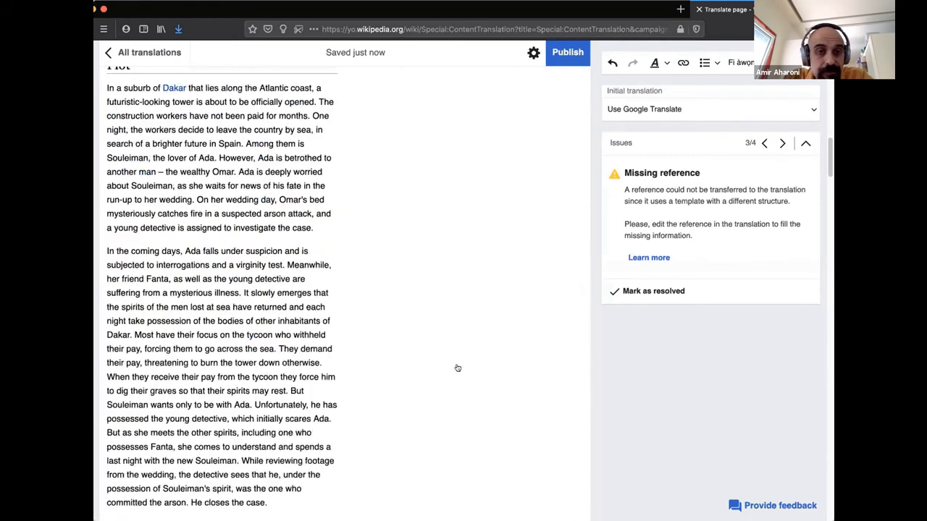
scroll(457, 367, "up", 10)
scroll(457, 367, "up", 10)
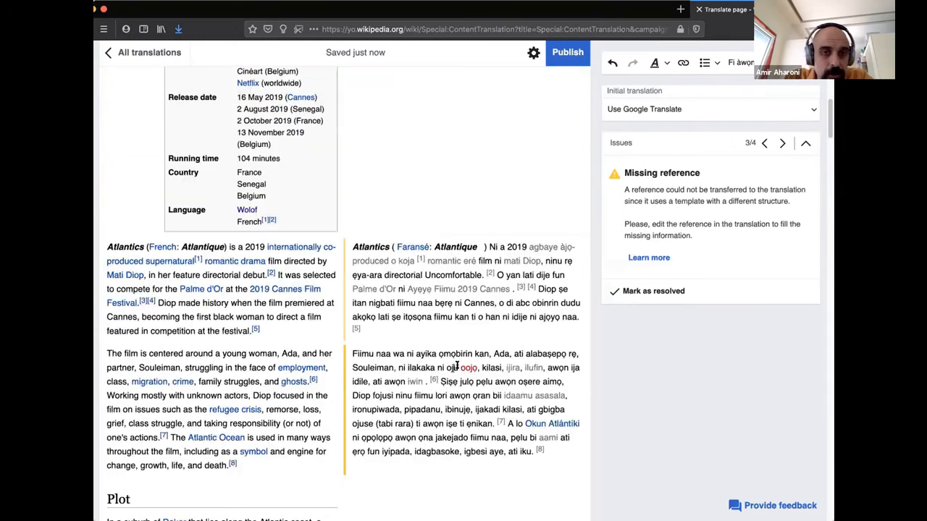
scroll(457, 367, "down", 5)
scroll(457, 367, "down", 1)
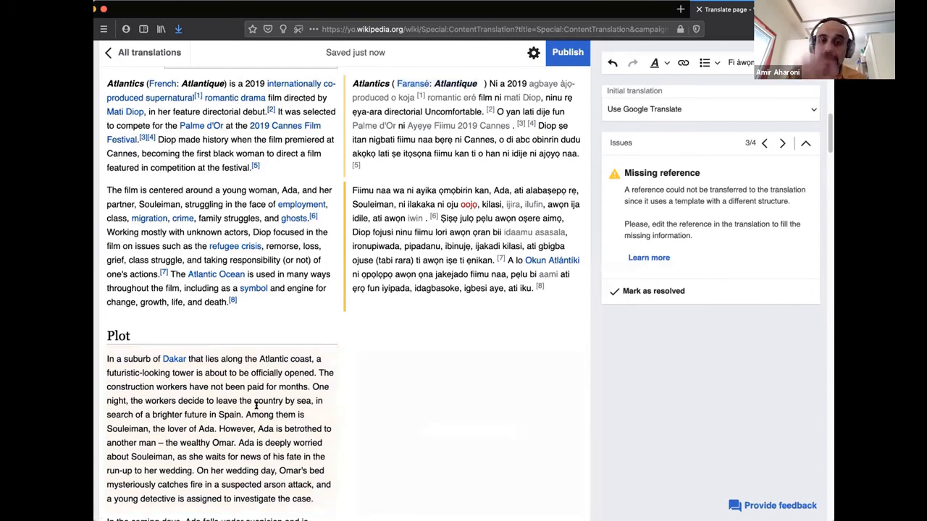
scroll(454, 325, "down", 2)
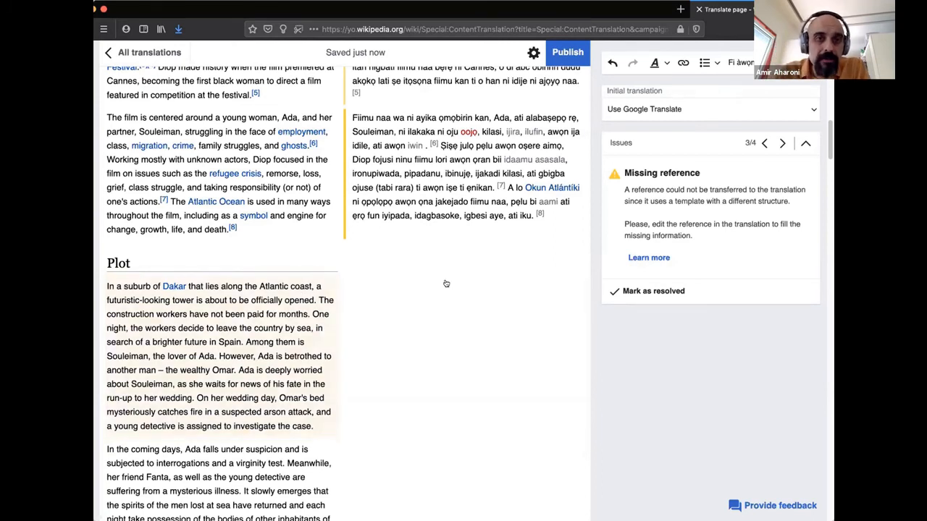
Compare the English source title with the editable Yorùbá title of the translation.
scroll(446, 283, "up", 10)
left_click(439, 112)
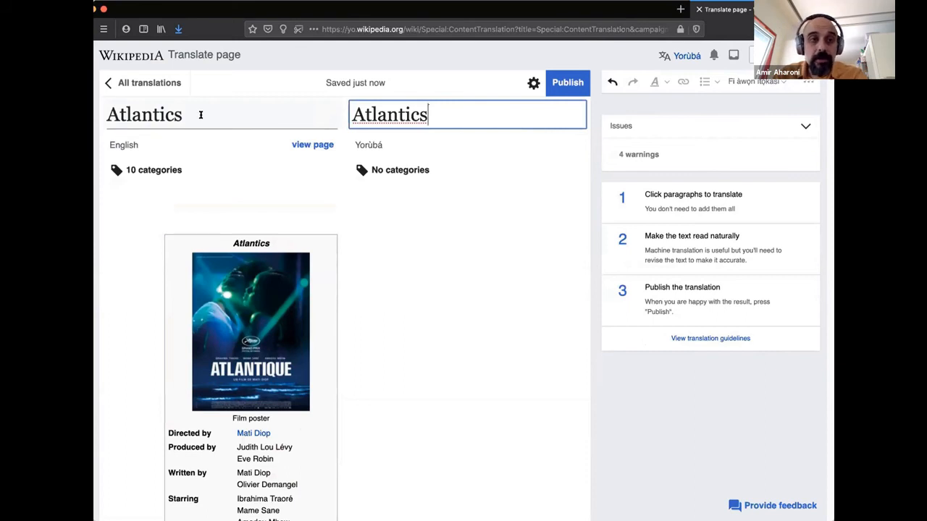
left_click(200, 115)
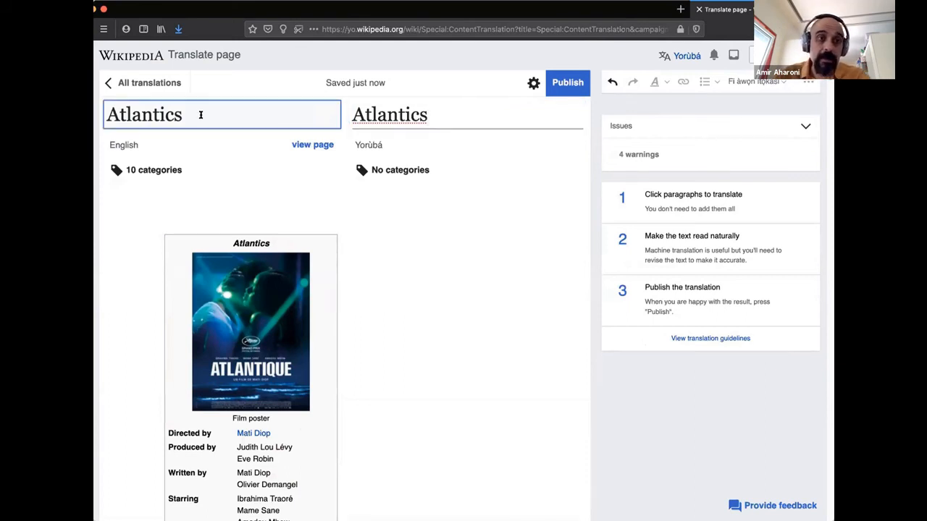
double_click(116, 114)
left_click(124, 115)
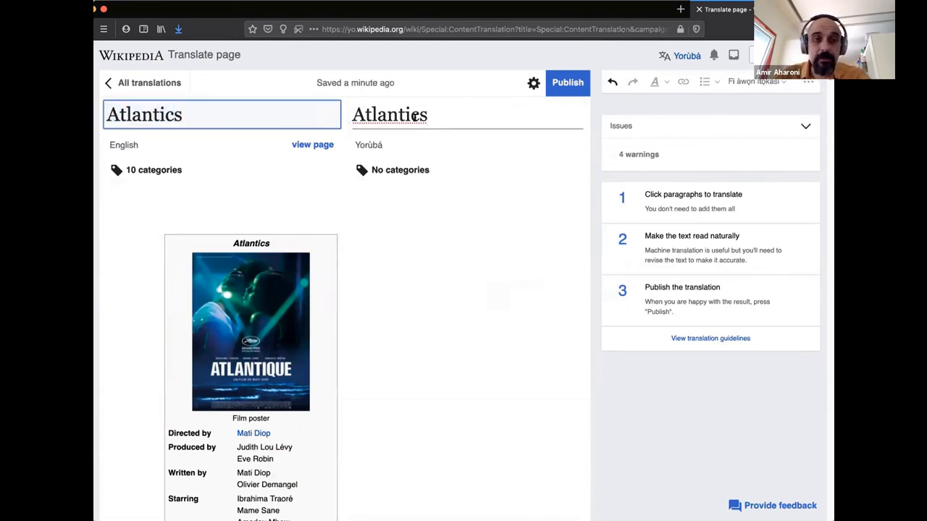
left_click(438, 115)
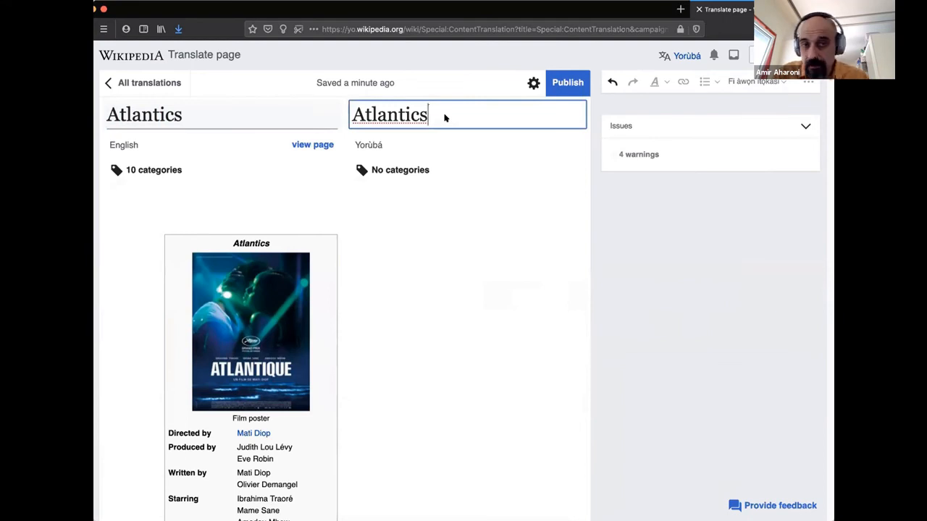
left_click(403, 117)
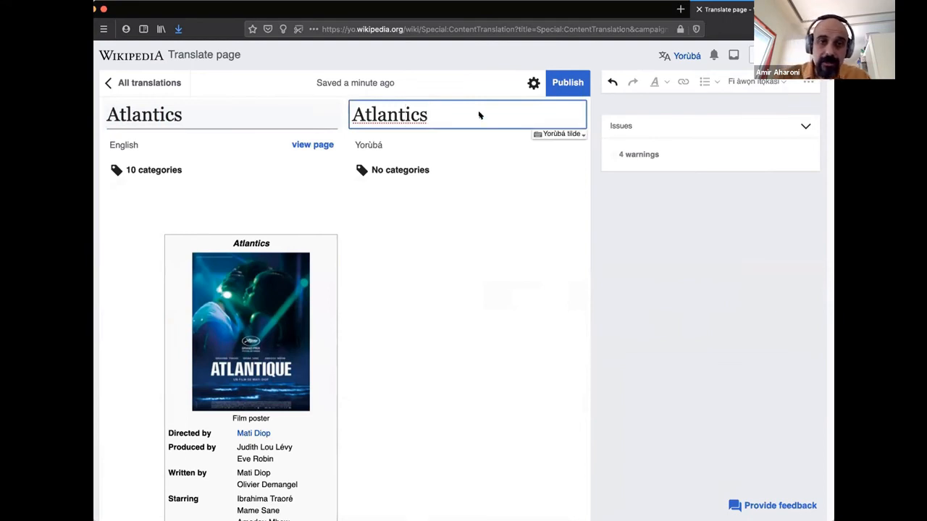
left_click(479, 113)
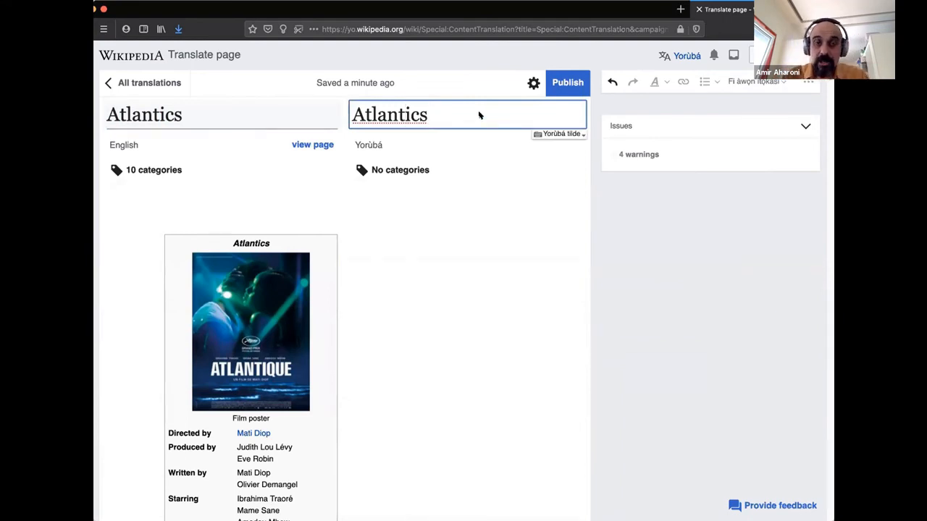
Review the translated paragraphs and show the missing reference issue for the lead paragraph at citation [5].
scroll(472, 201, "down", 8)
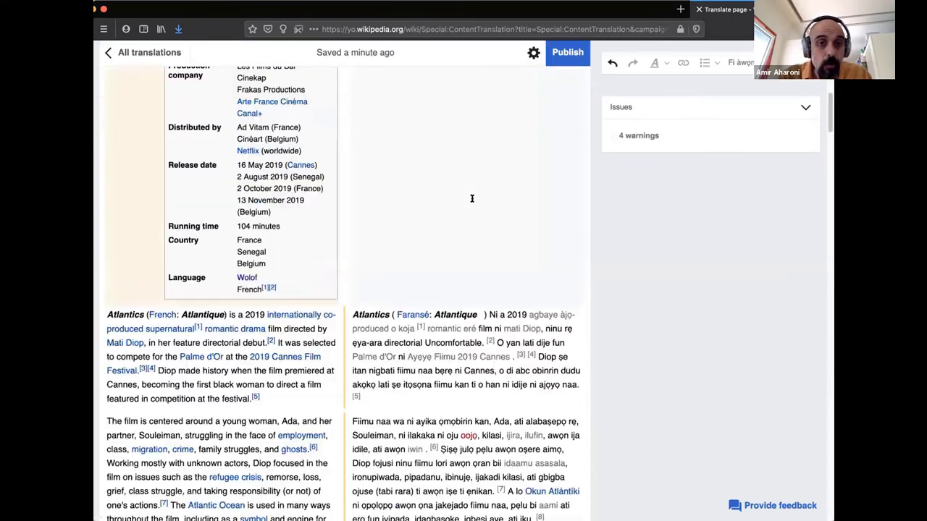
scroll(471, 198, "down", 5)
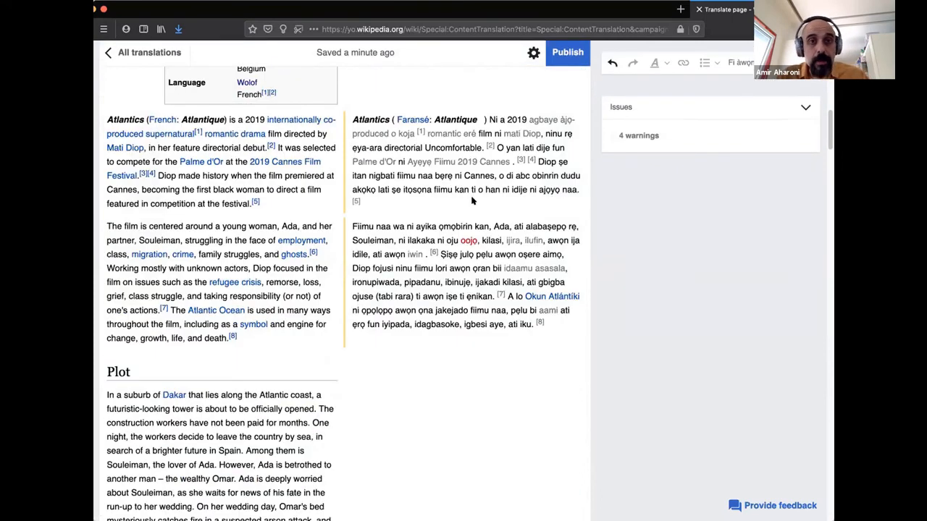
scroll(423, 321, "down", 4)
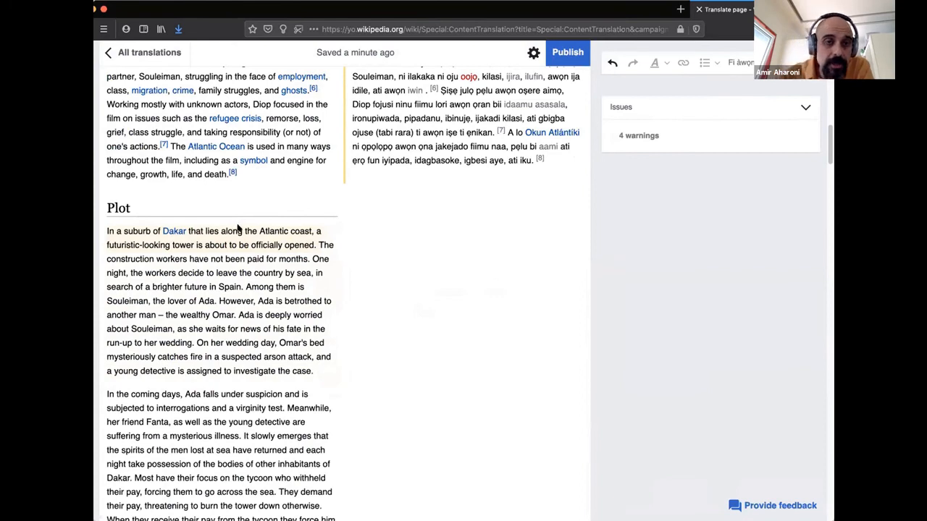
scroll(235, 227, "up", 2)
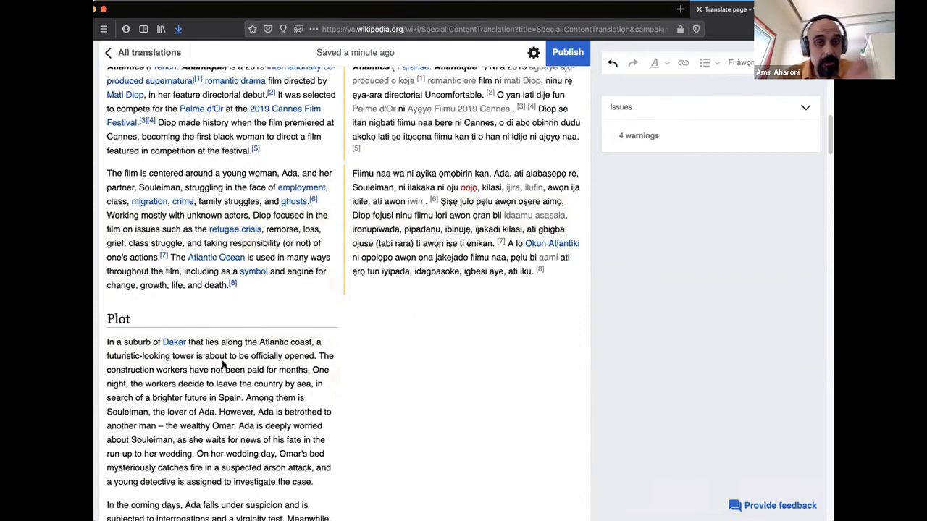
scroll(234, 425, "up", 1)
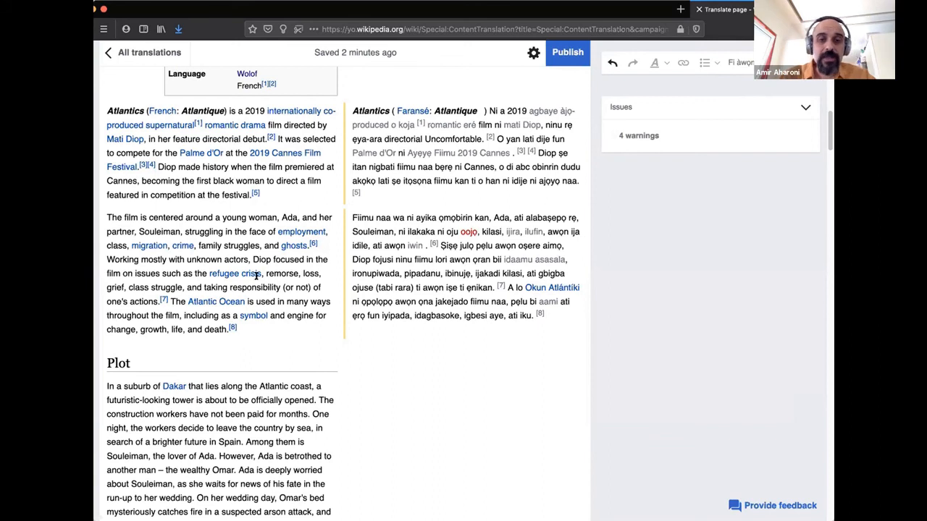
left_click(356, 192)
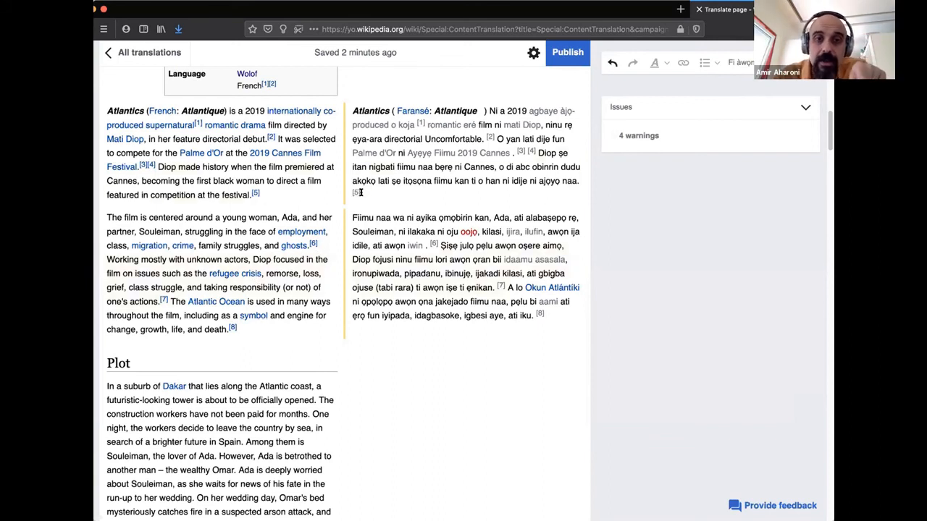
left_click(436, 278)
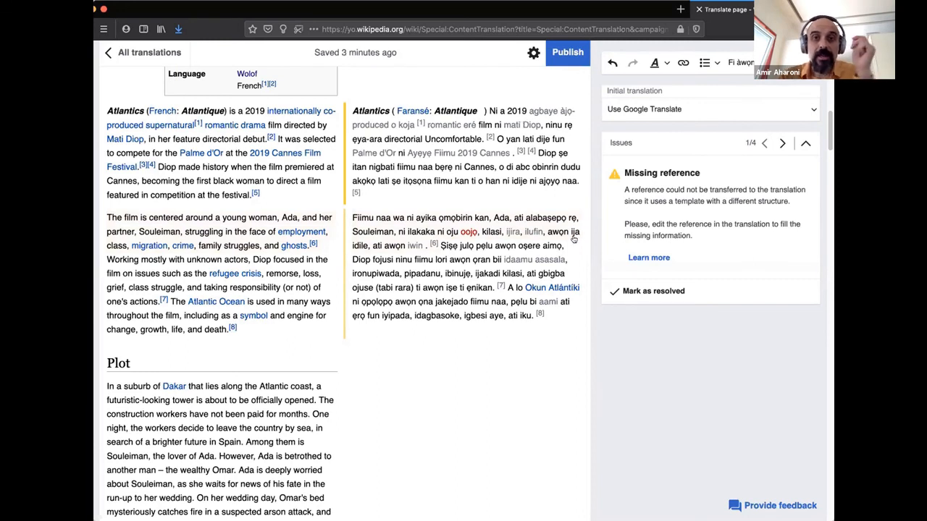
Change the publish destination of the Atlantics translation to Personal draft and apply the changes.
scroll(574, 239, "up", 3)
scroll(574, 239, "up", 6)
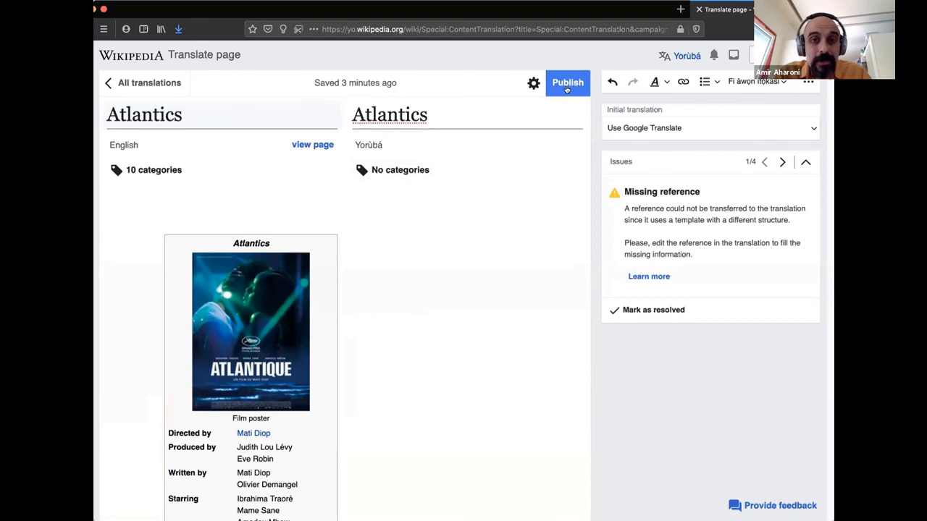
double_click(399, 116)
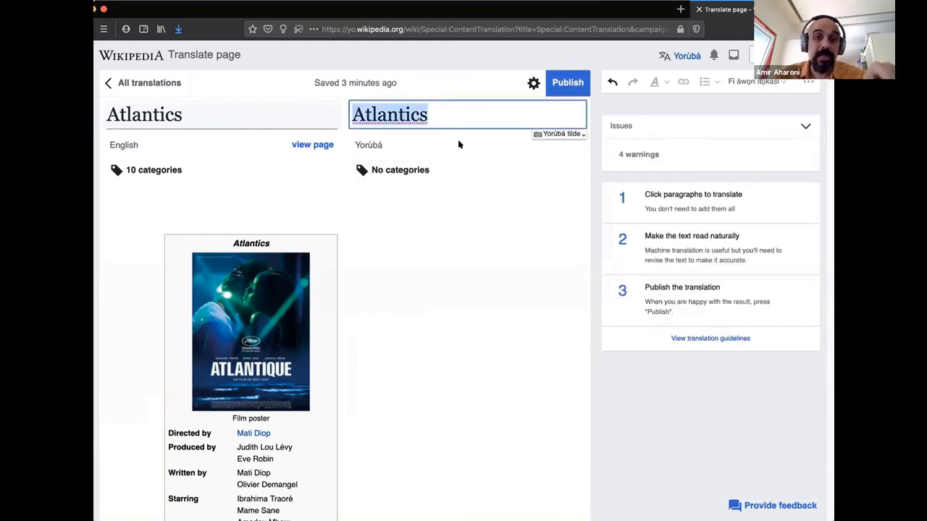
left_click(454, 119)
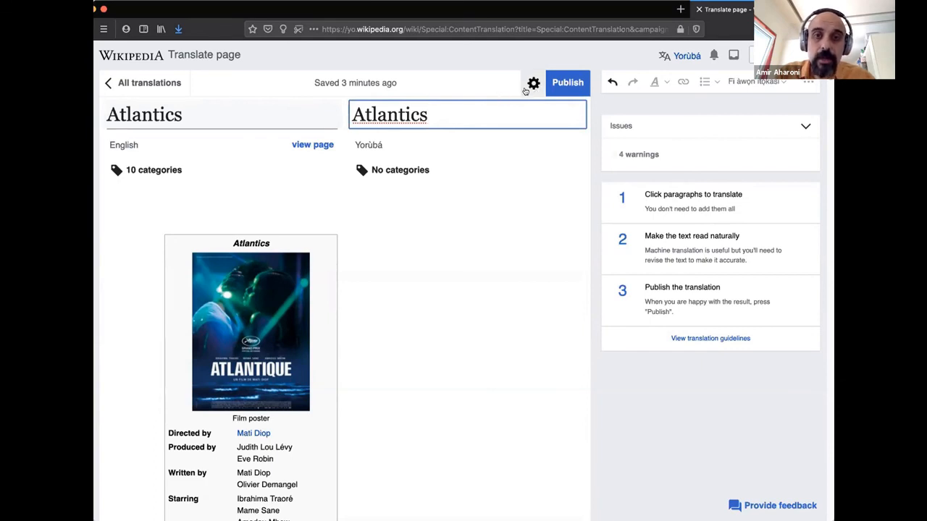
left_click(531, 85)
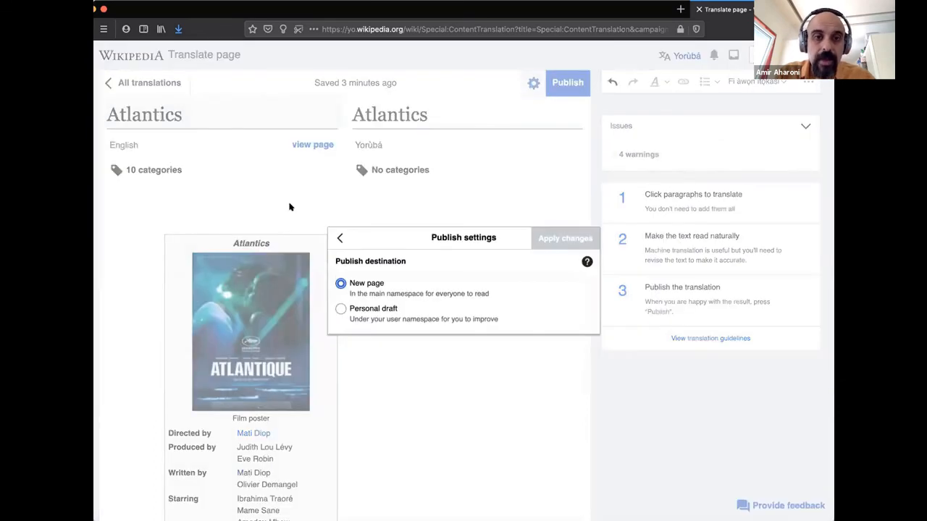
left_click(341, 309)
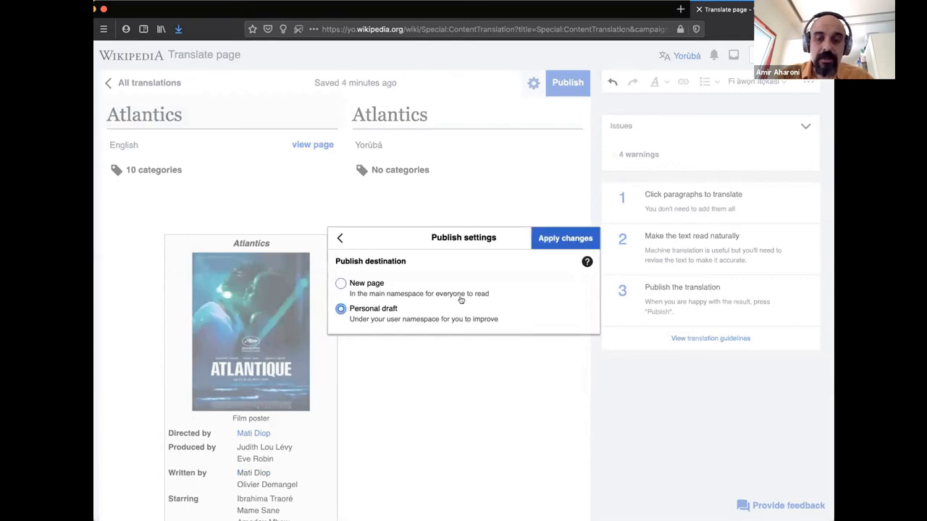
left_click(552, 237)
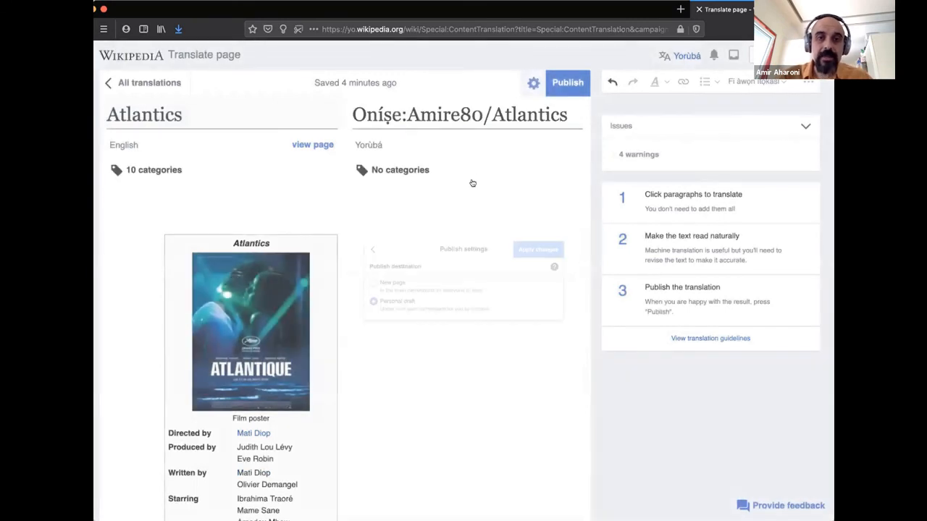
Examine the user namespace, username and page name parts of the translation's title.
left_click(483, 116)
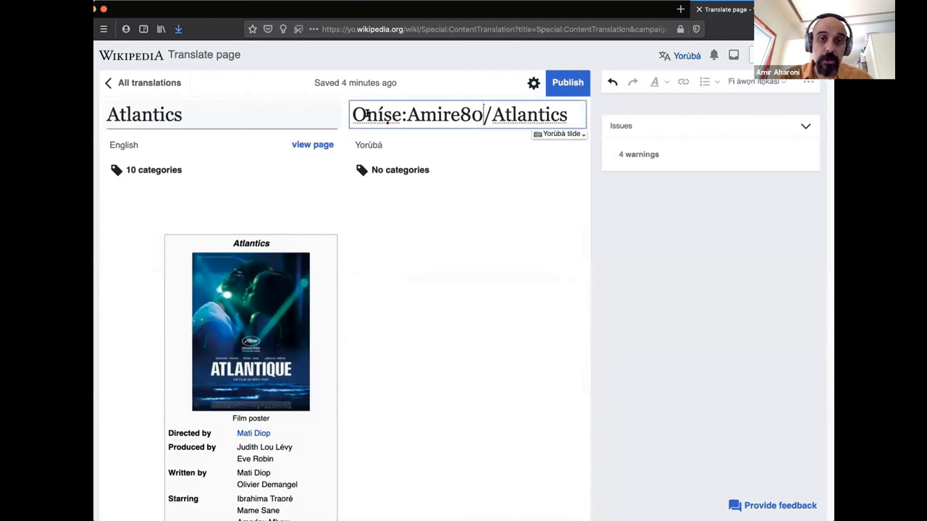
double_click(484, 112)
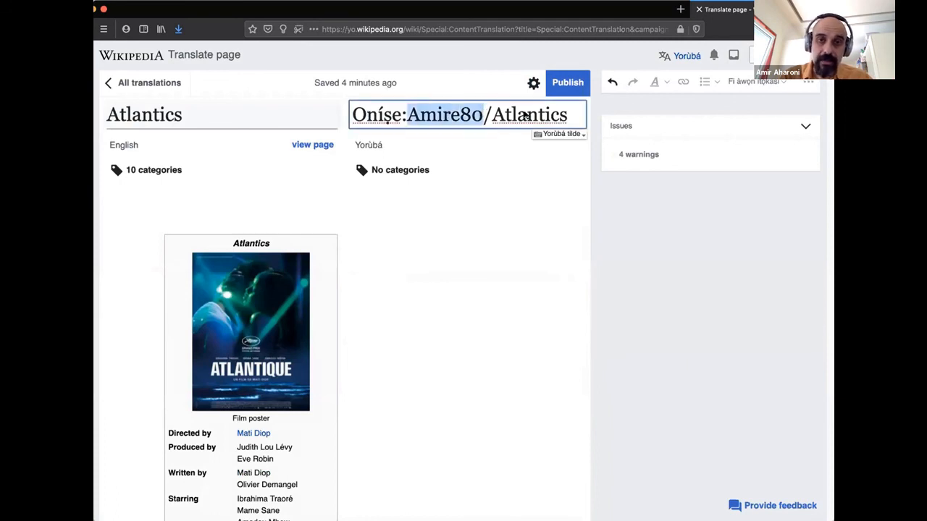
double_click(524, 116)
left_click(503, 118)
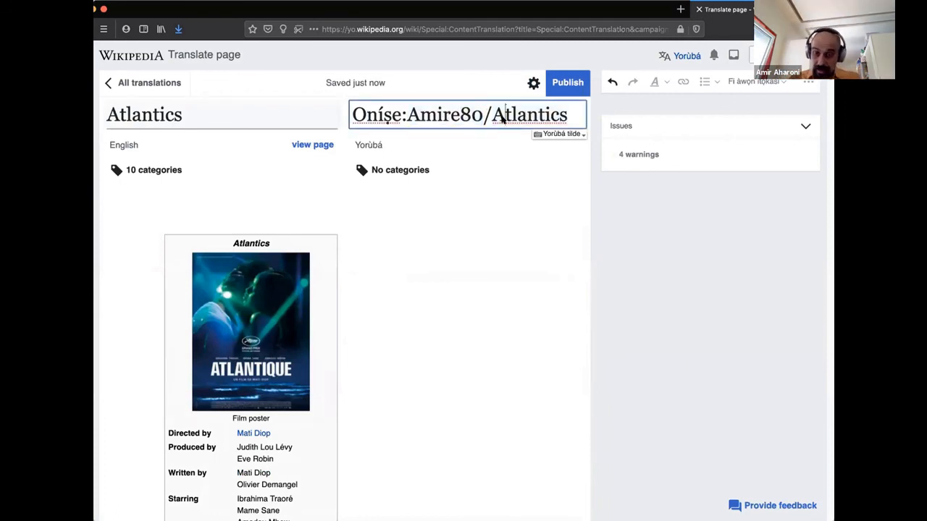